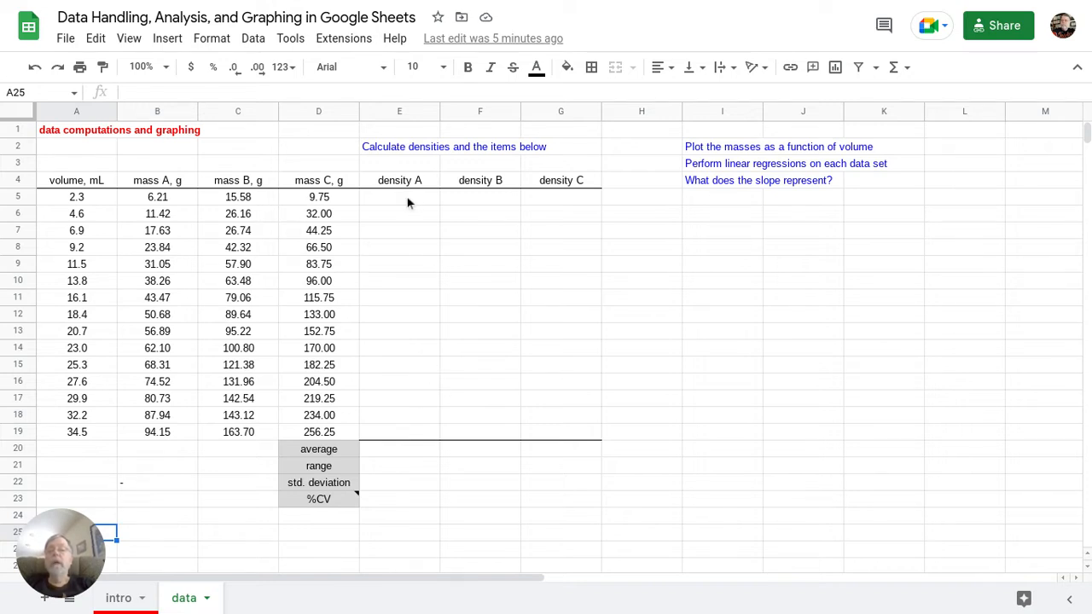
Calculate the first density A value in E5 with the formula =B5/A5, declining the suggested autofill
{"action": "left_click", "coordinate": [407, 202]}
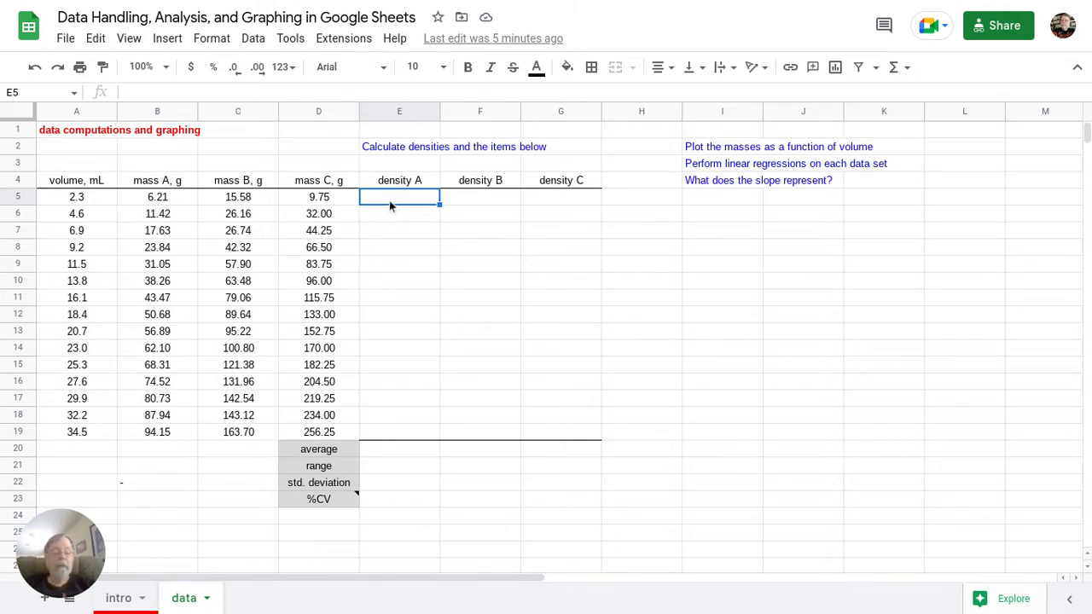
{"action": "type", "text": "="}
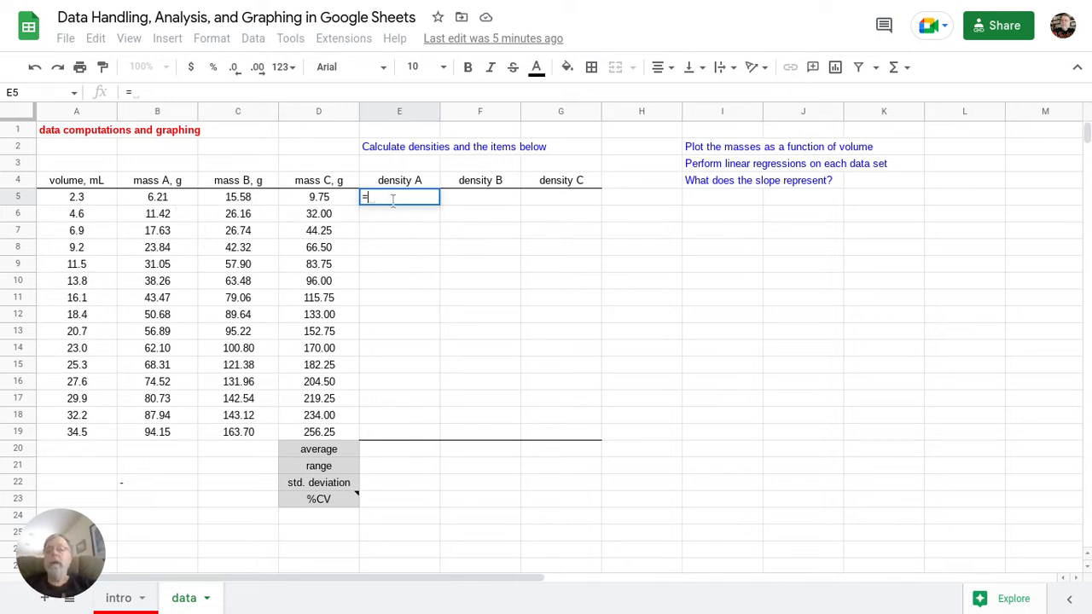
{"action": "left_click", "coordinate": [175, 198]}
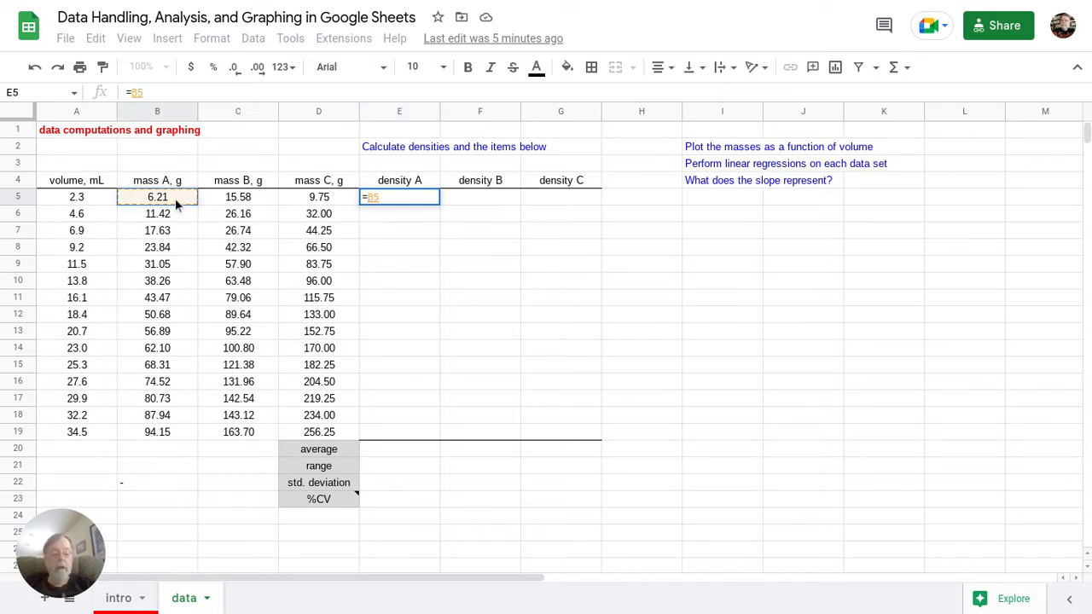
{"action": "type", "text": "/"}
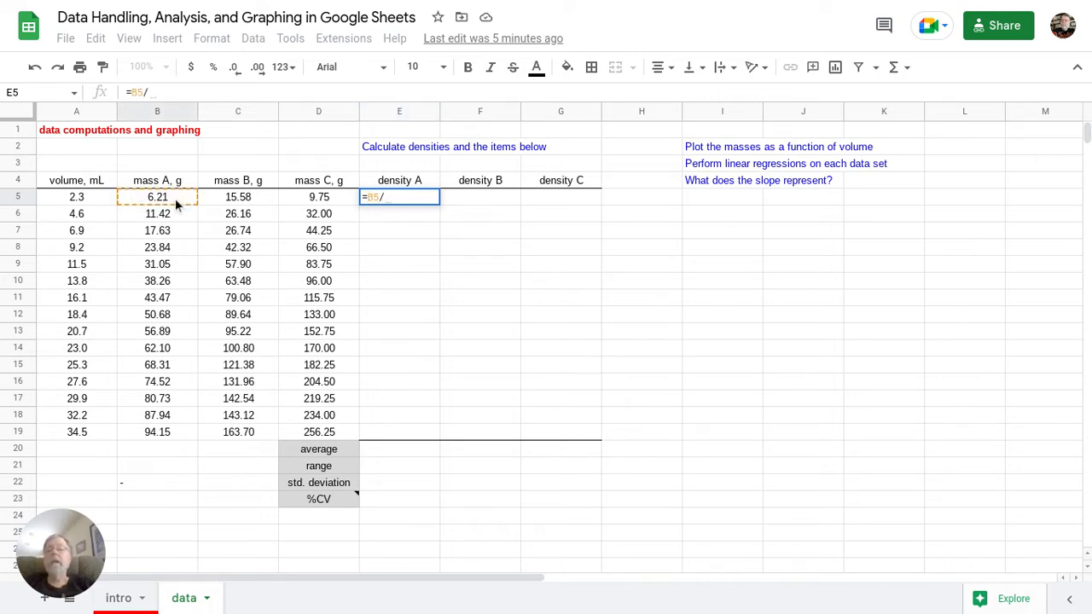
{"action": "left_click", "coordinate": [94, 201]}
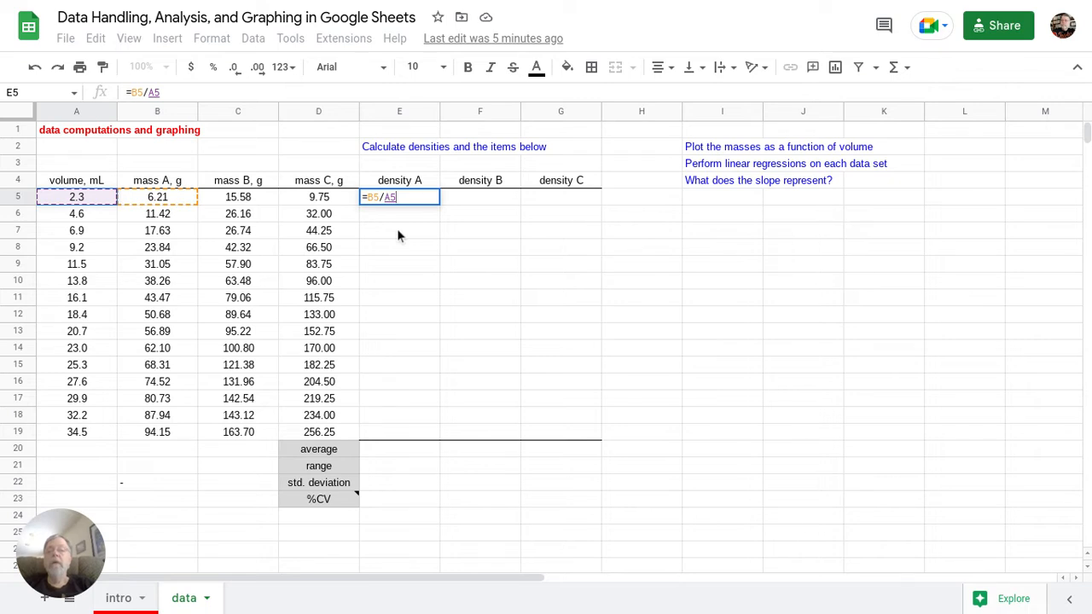
{"action": "key", "text": "Return"}
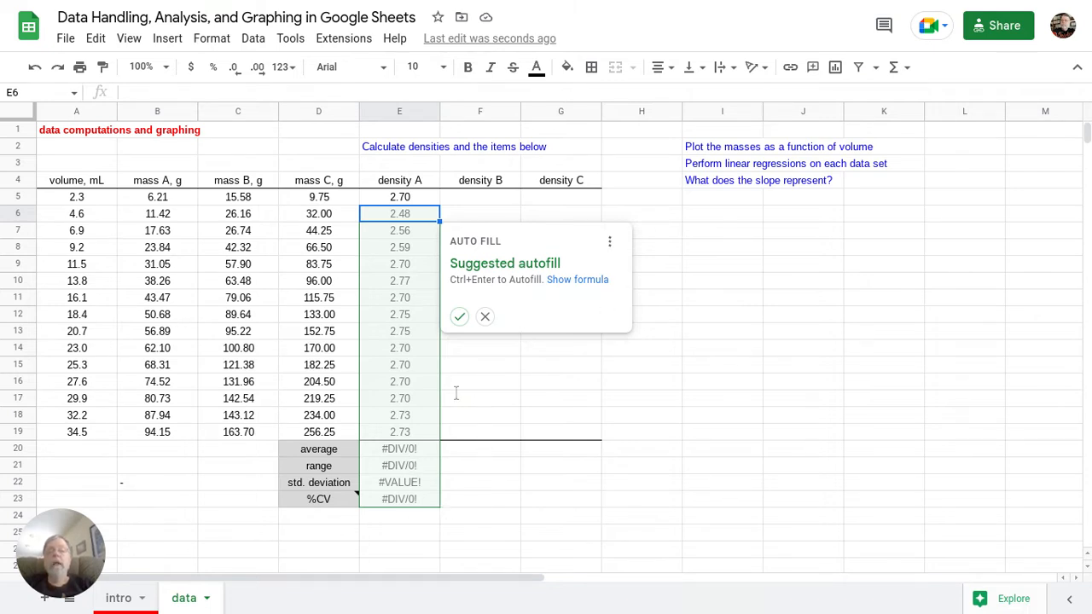
{"action": "left_click", "coordinate": [485, 317]}
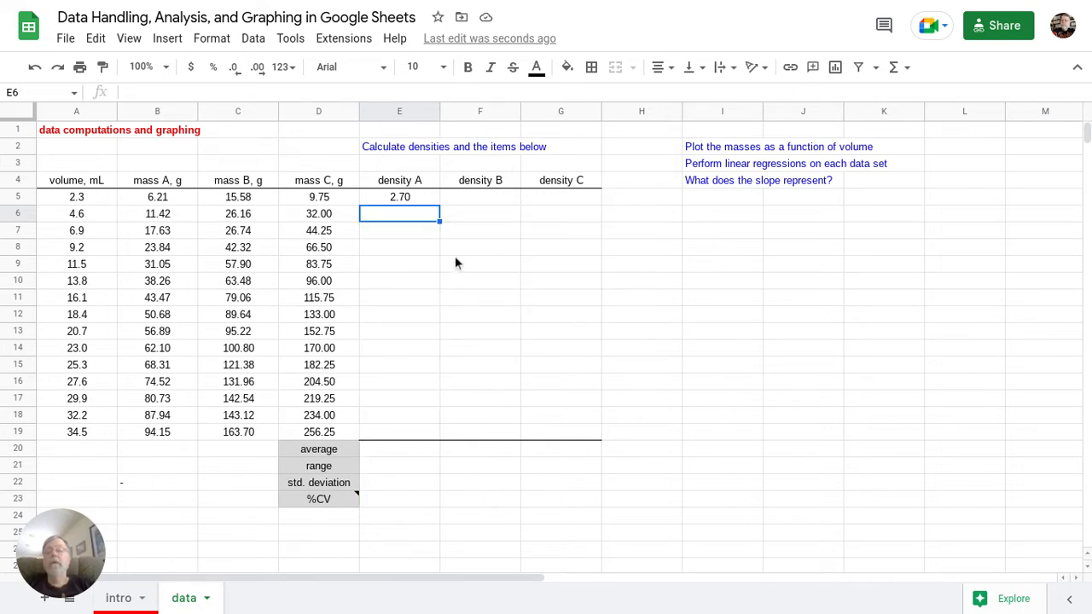
Fill the density A formula from E5 down through E19
{"action": "left_click", "coordinate": [427, 201]}
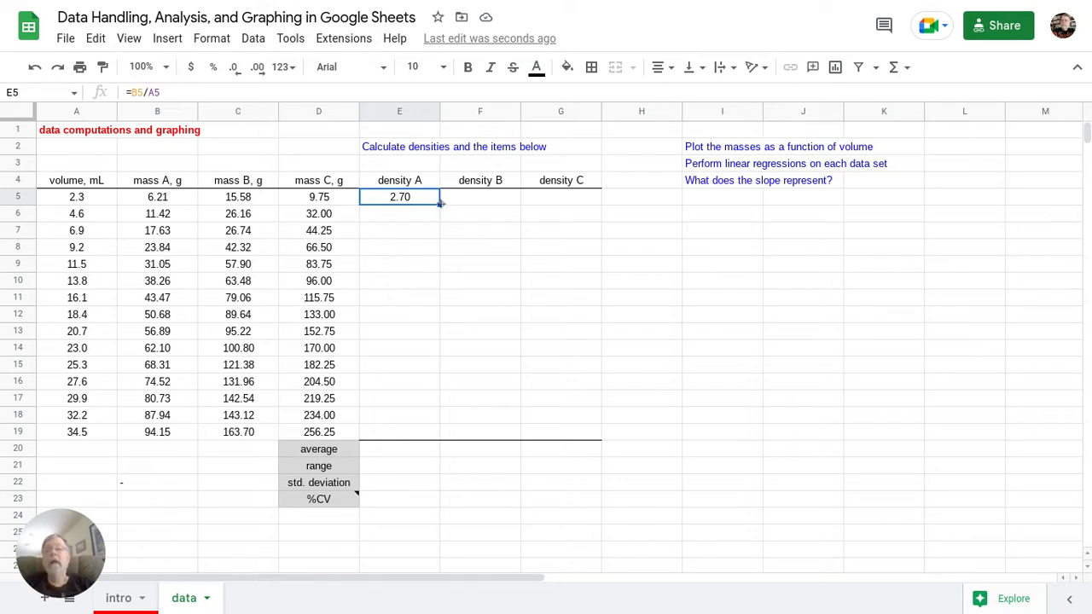
{"action": "left_click_drag", "start_coordinate": [440, 203], "coordinate": [422, 425]}
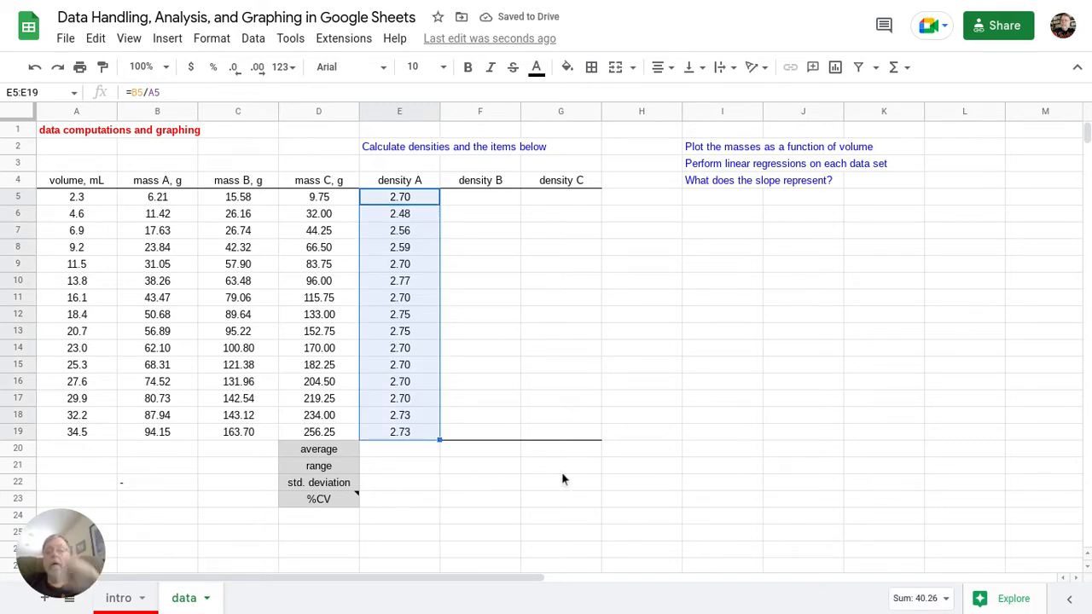
{"action": "left_click", "coordinate": [470, 202]}
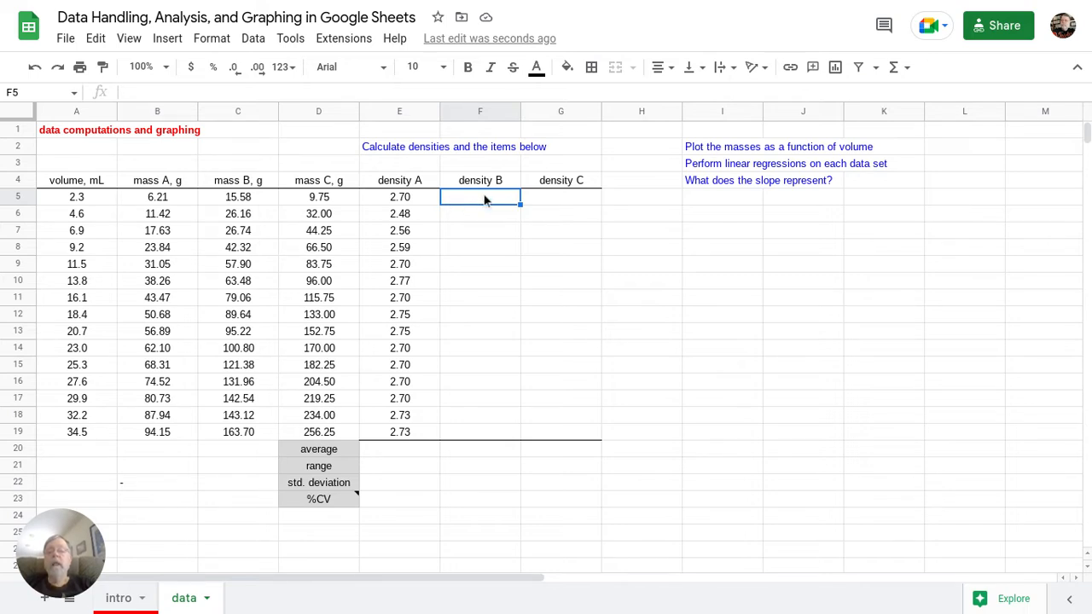
Examine the cell references in the density A formulas in E5, E8 and E16
{"action": "left_click", "coordinate": [416, 201]}
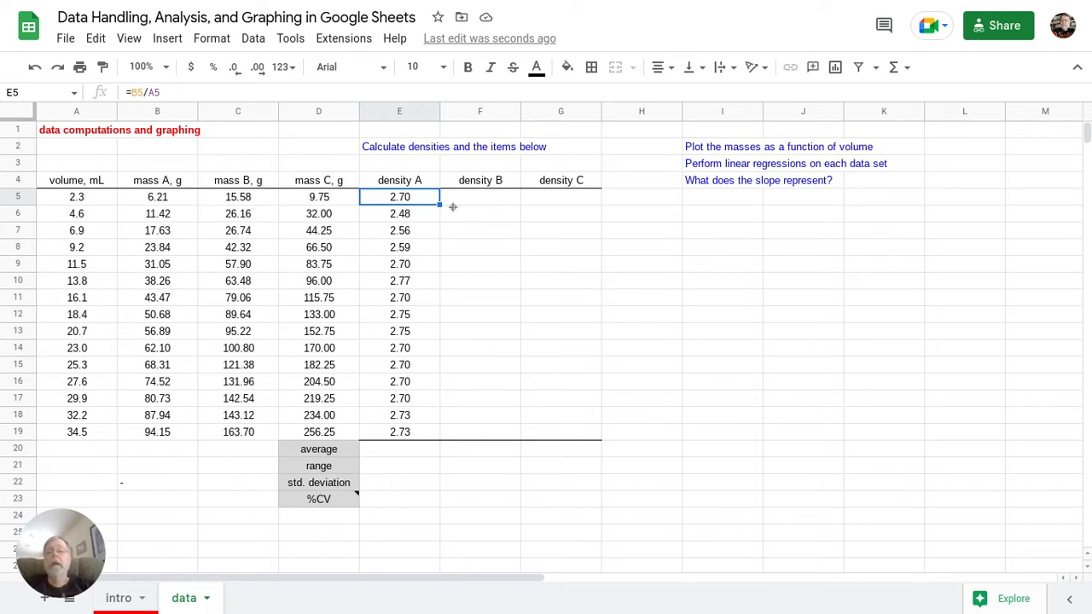
{"action": "left_click", "coordinate": [414, 251]}
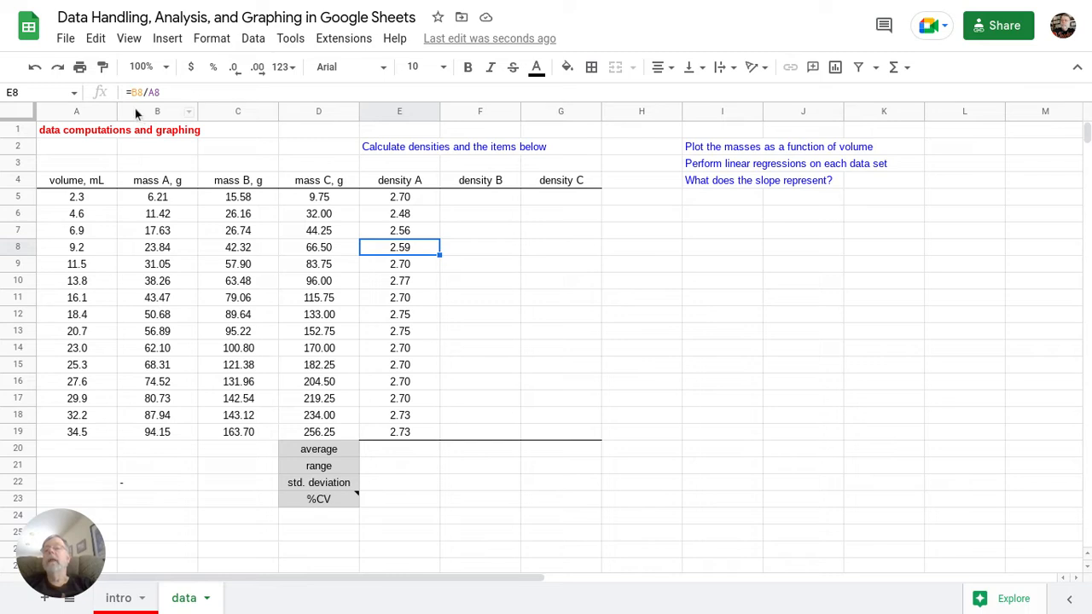
{"action": "left_click", "coordinate": [431, 383]}
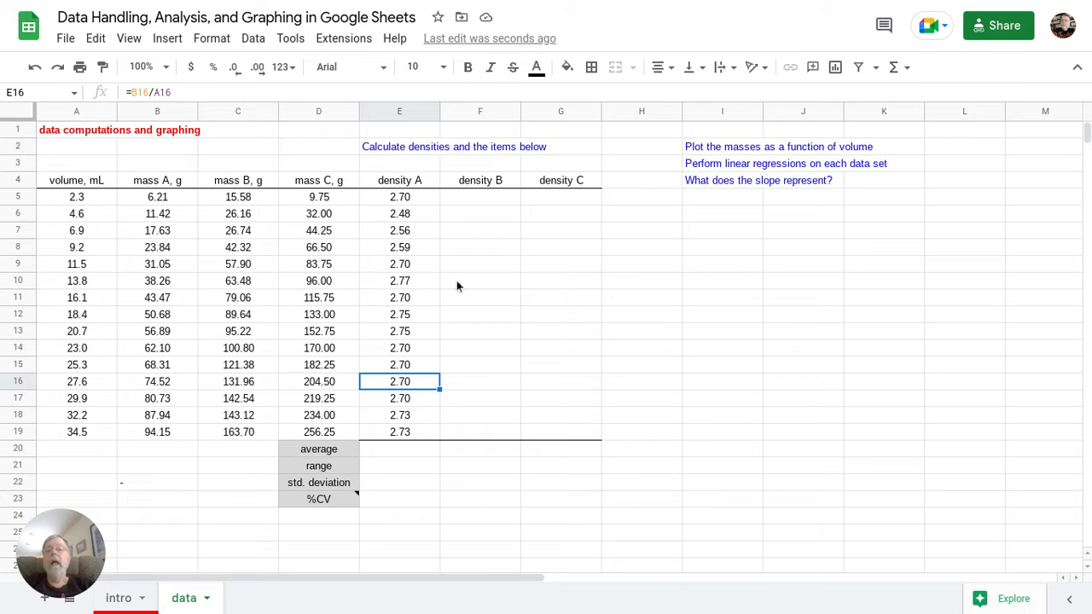
{"action": "left_click", "coordinate": [458, 204]}
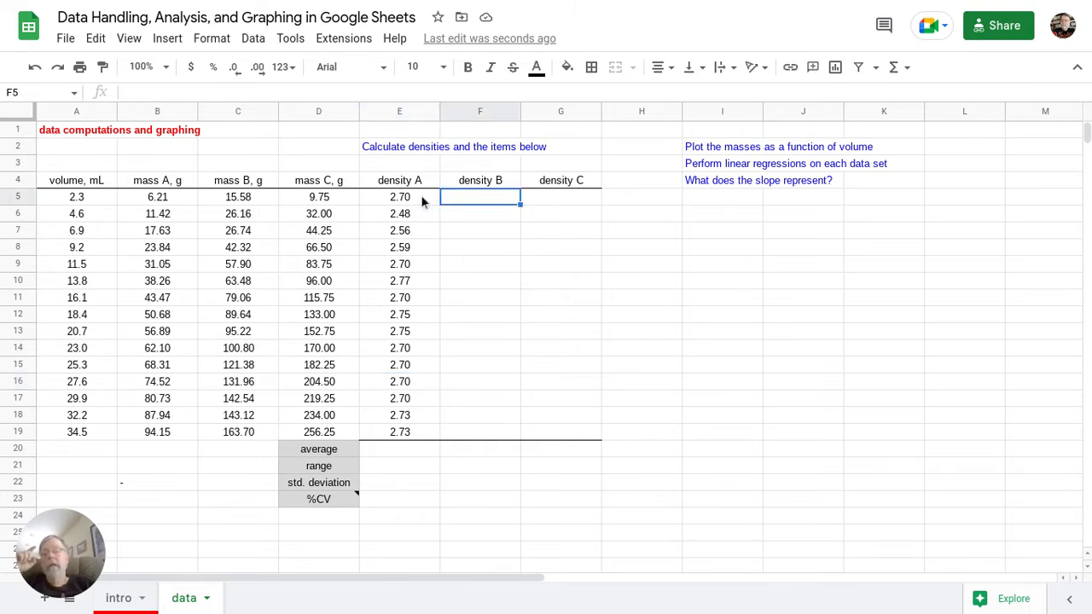
Lock the volume column in the E5 formula so it reads =B5/$A5
{"action": "left_click", "coordinate": [421, 201]}
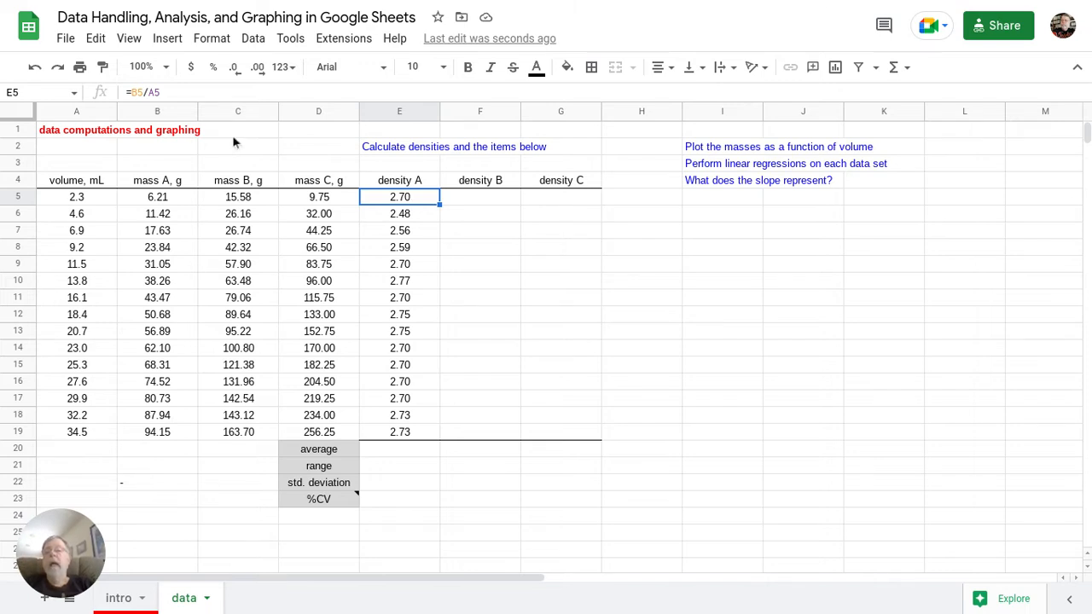
{"action": "left_click", "coordinate": [149, 92]}
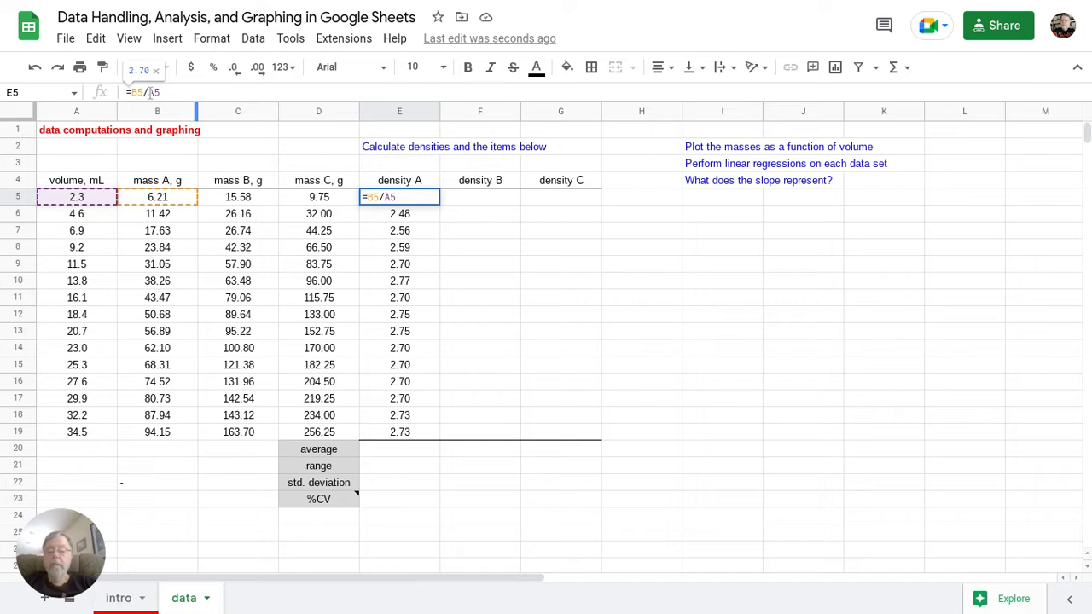
{"action": "type", "text": "$"}
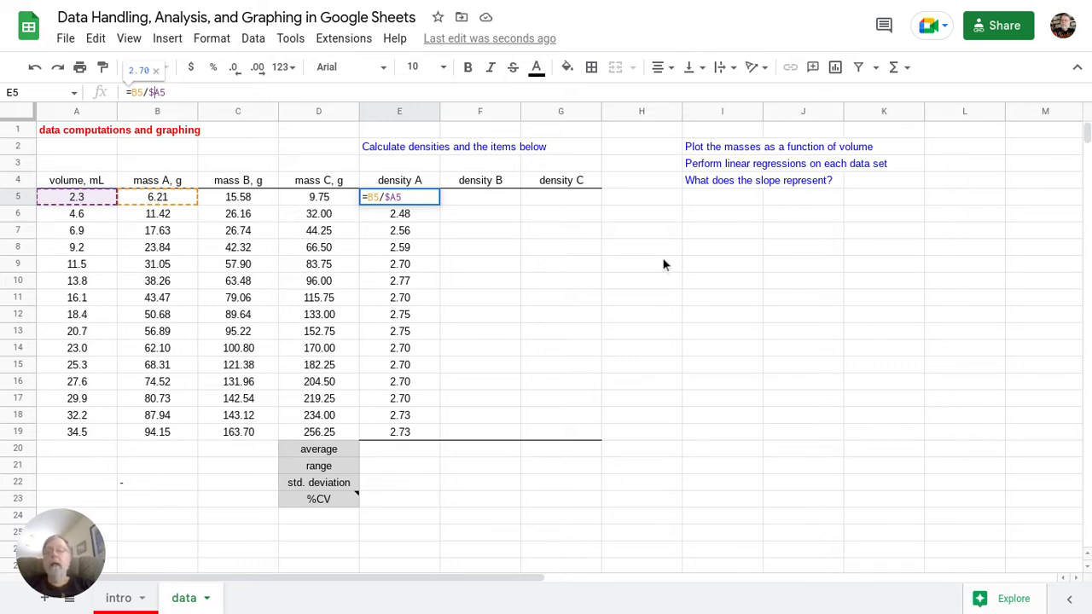
{"action": "key", "text": "Return"}
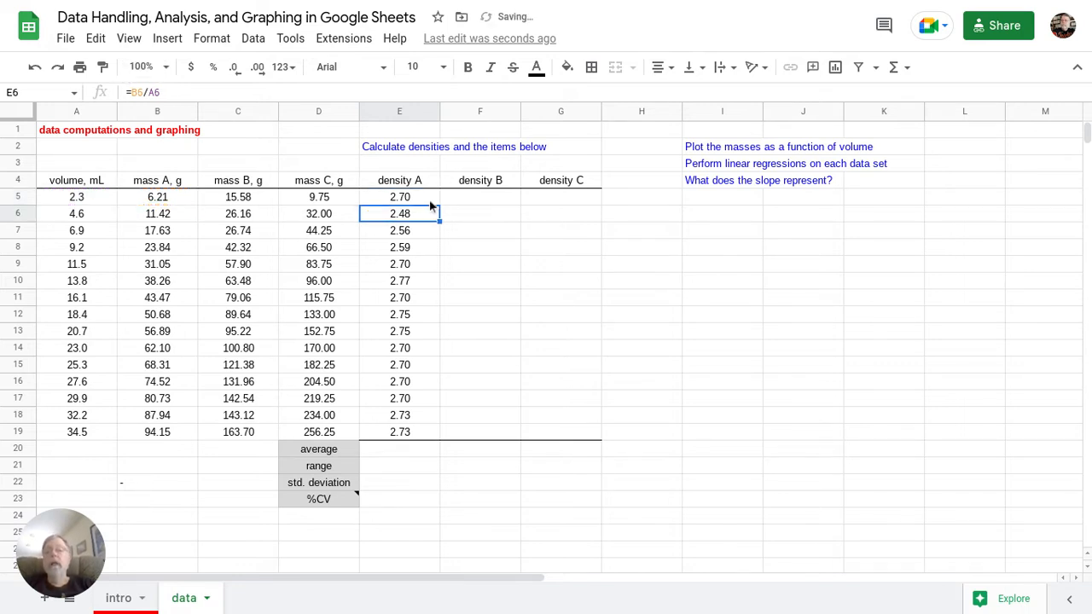
Copy the E5 density formula across to F5 under density B and check its cell references
{"action": "left_click", "coordinate": [427, 197]}
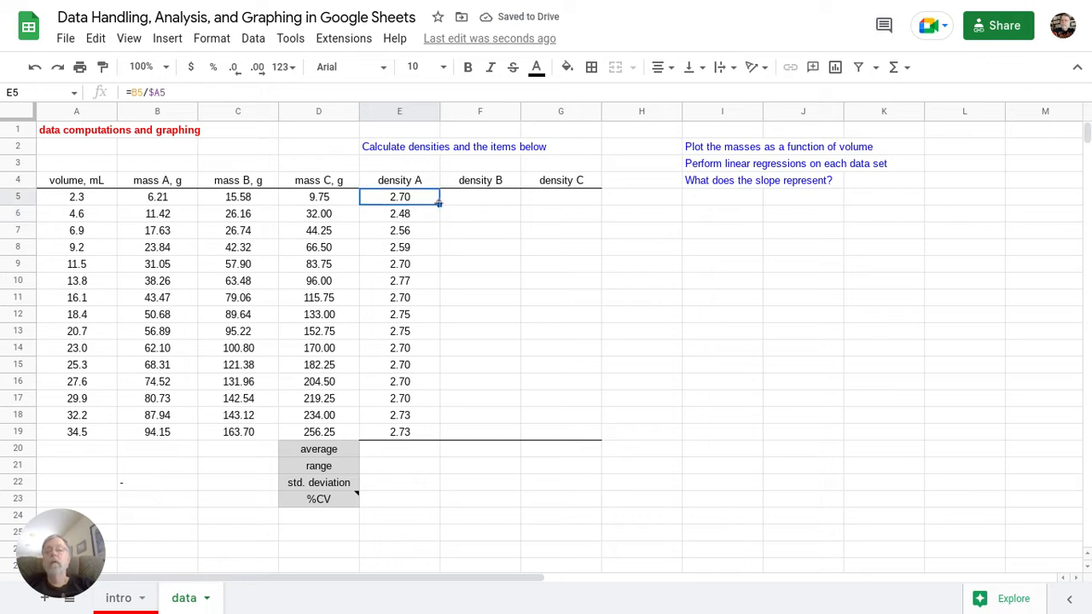
{"action": "left_click_drag", "start_coordinate": [440, 205], "coordinate": [499, 211]}
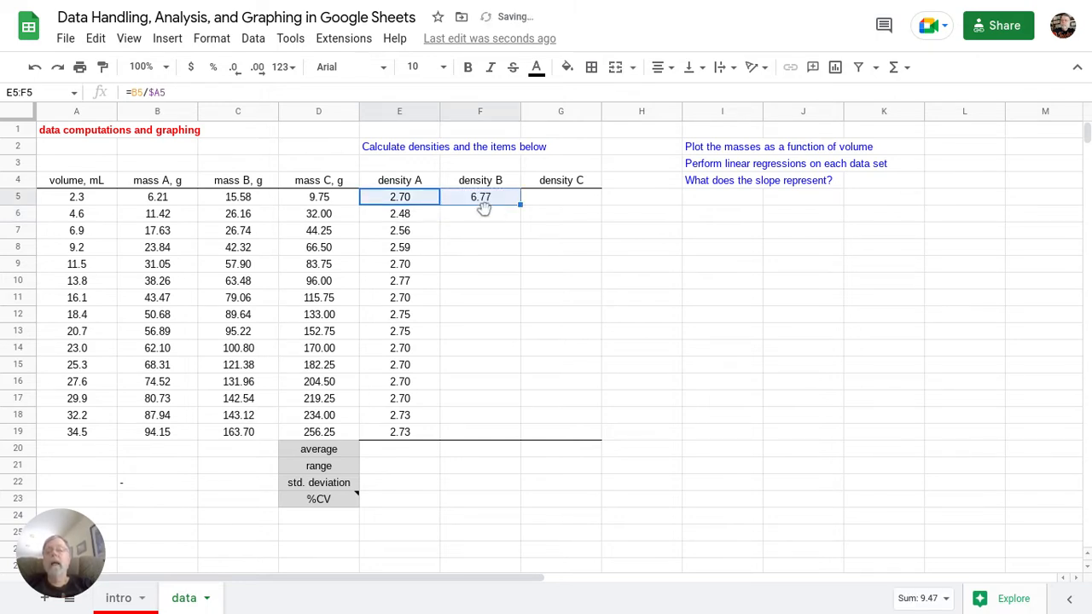
{"action": "left_click", "coordinate": [501, 200]}
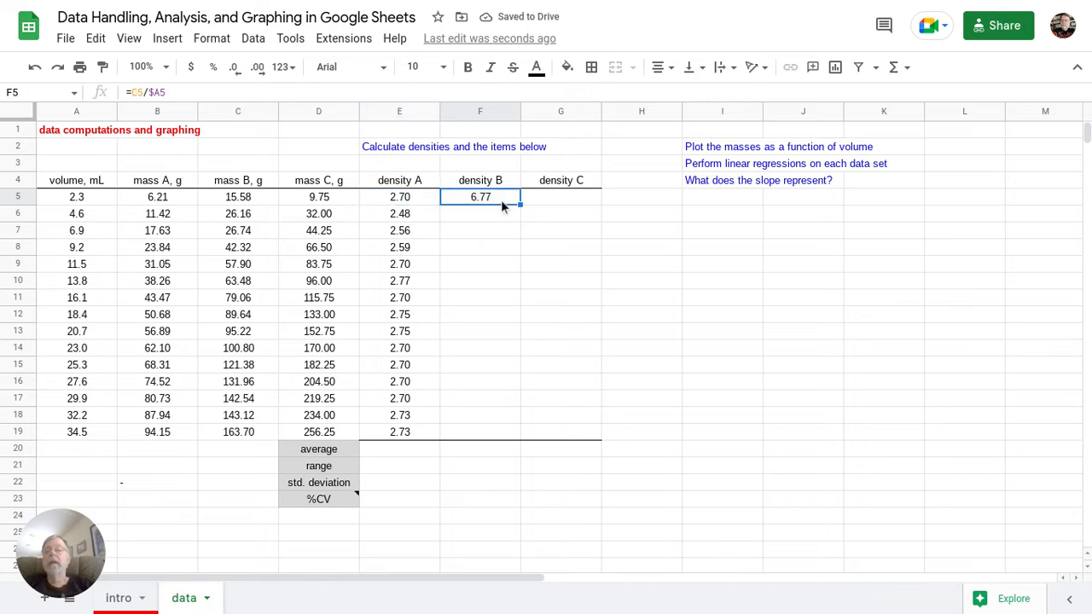
{"action": "left_click", "coordinate": [205, 92]}
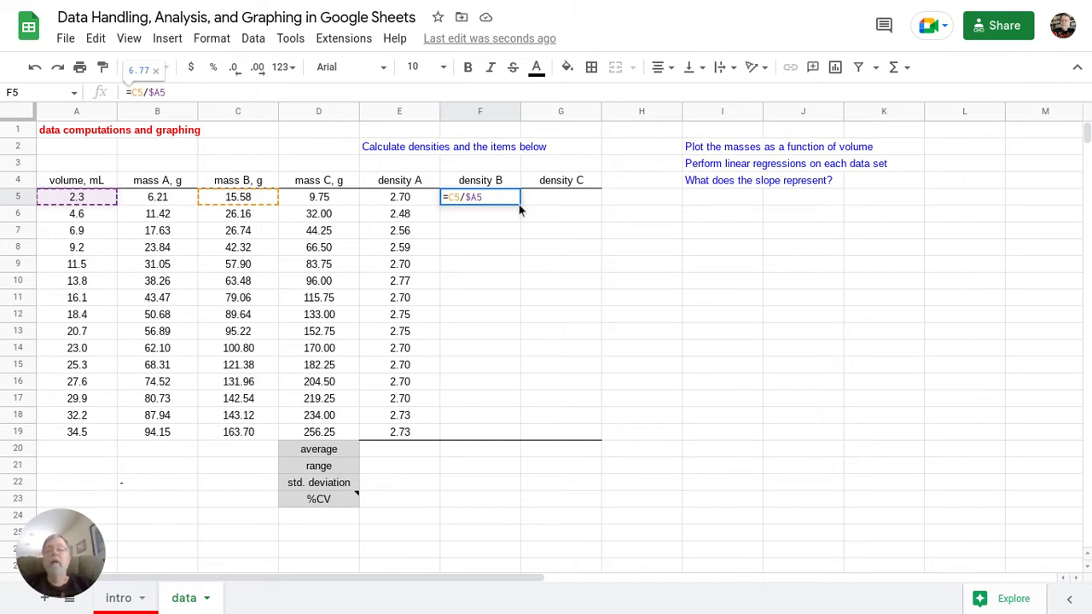
{"action": "left_click", "coordinate": [476, 298]}
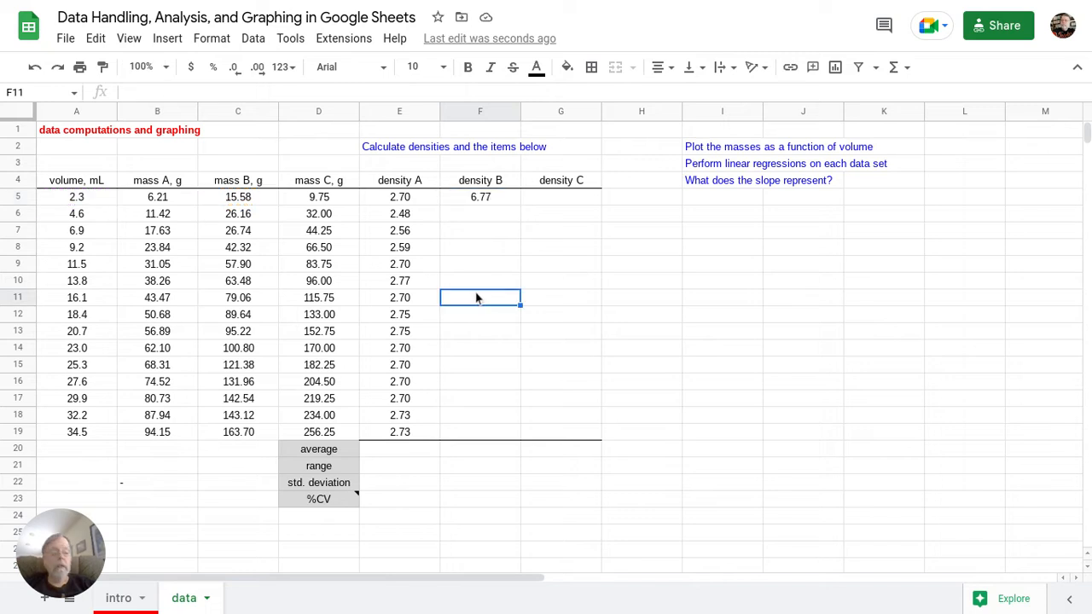
Copy the F5 density formula across to G5 under density C and check its cell references
{"action": "left_click", "coordinate": [505, 195]}
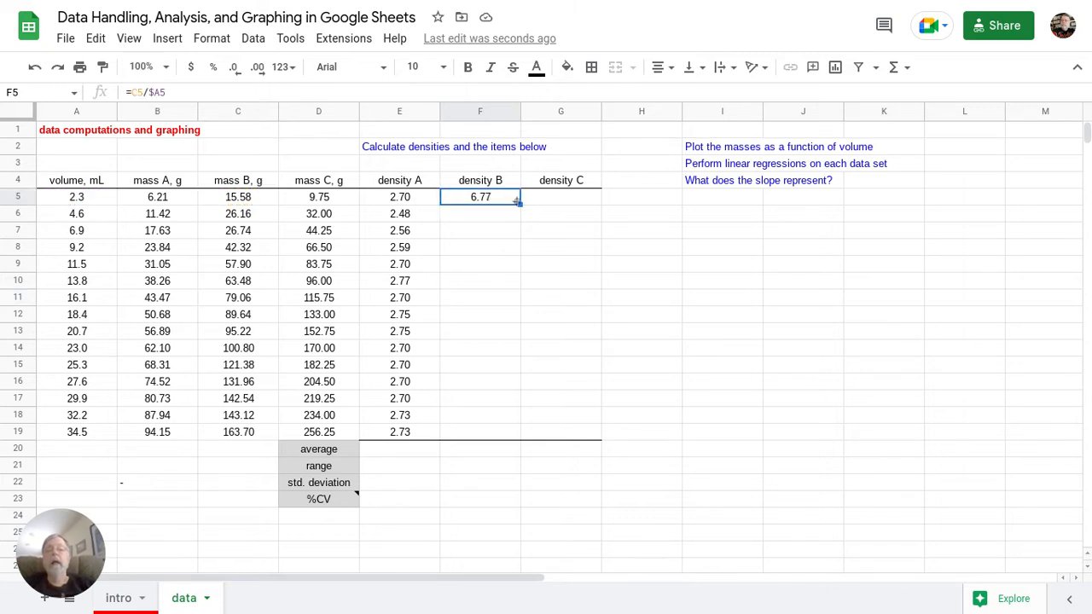
{"action": "left_click_drag", "start_coordinate": [520, 205], "coordinate": [579, 203]}
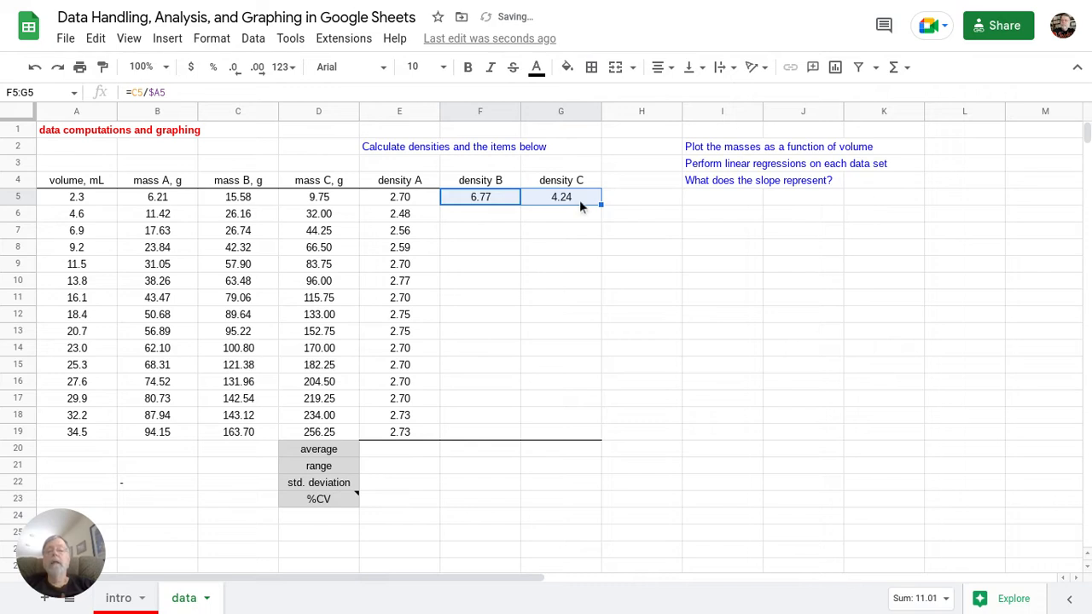
{"action": "left_click", "coordinate": [579, 200]}
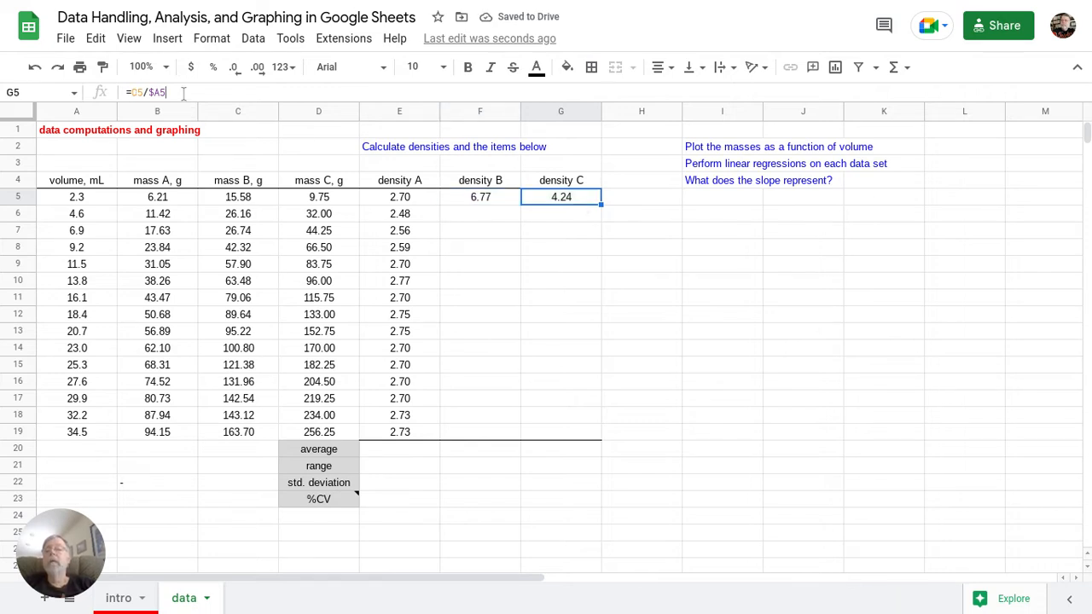
{"action": "left_click", "coordinate": [183, 94]}
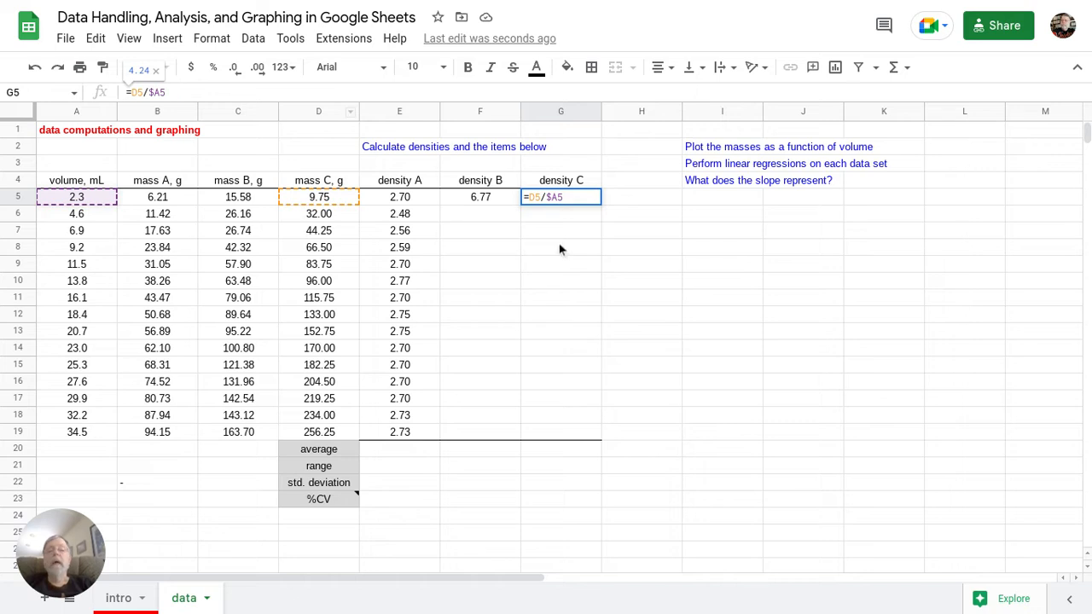
Fill the density B and density C formulas from F5:G5 down through row 19
{"action": "left_click", "coordinate": [450, 197]}
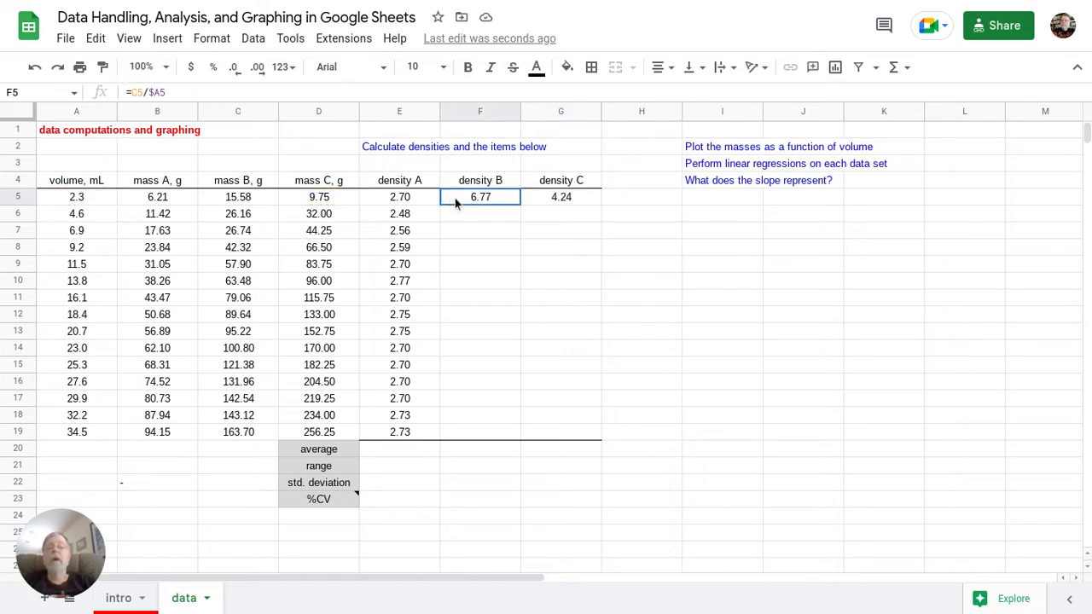
{"action": "left_click", "coordinate": [563, 198], "text": "shift"}
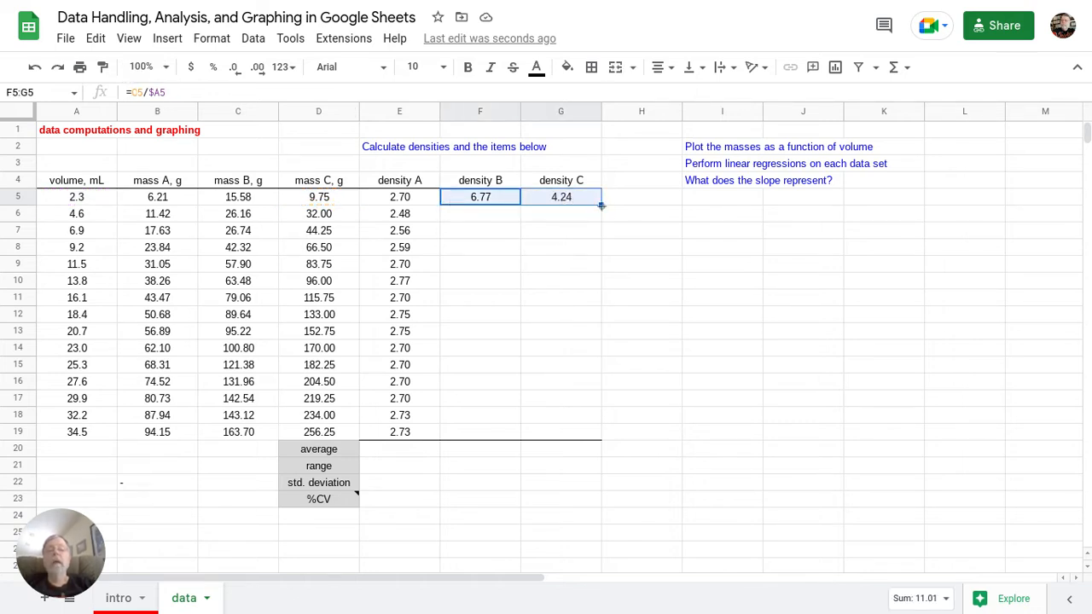
{"action": "left_click_drag", "start_coordinate": [601, 206], "coordinate": [597, 427]}
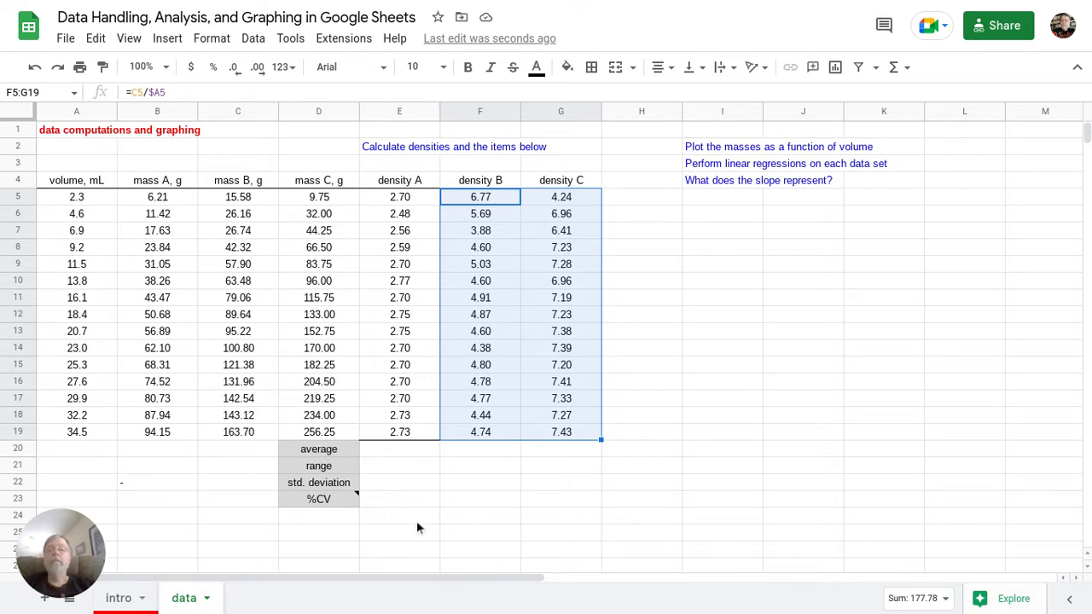
{"action": "left_click", "coordinate": [691, 441]}
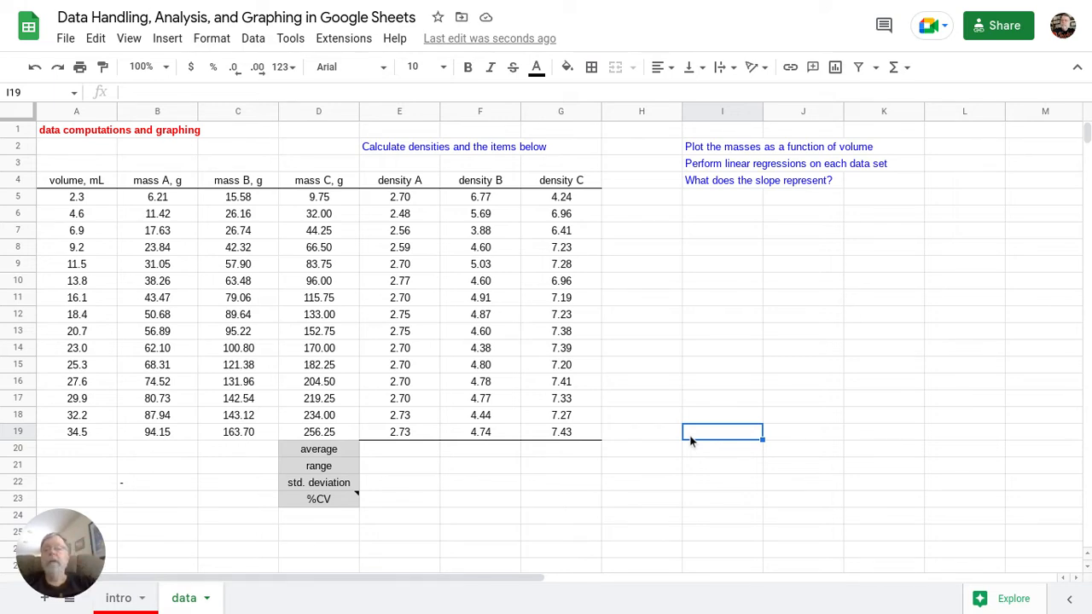
Enter the formula =AVERAGE(E5:E19) in E20 to average the density A values
{"action": "left_click", "coordinate": [398, 454]}
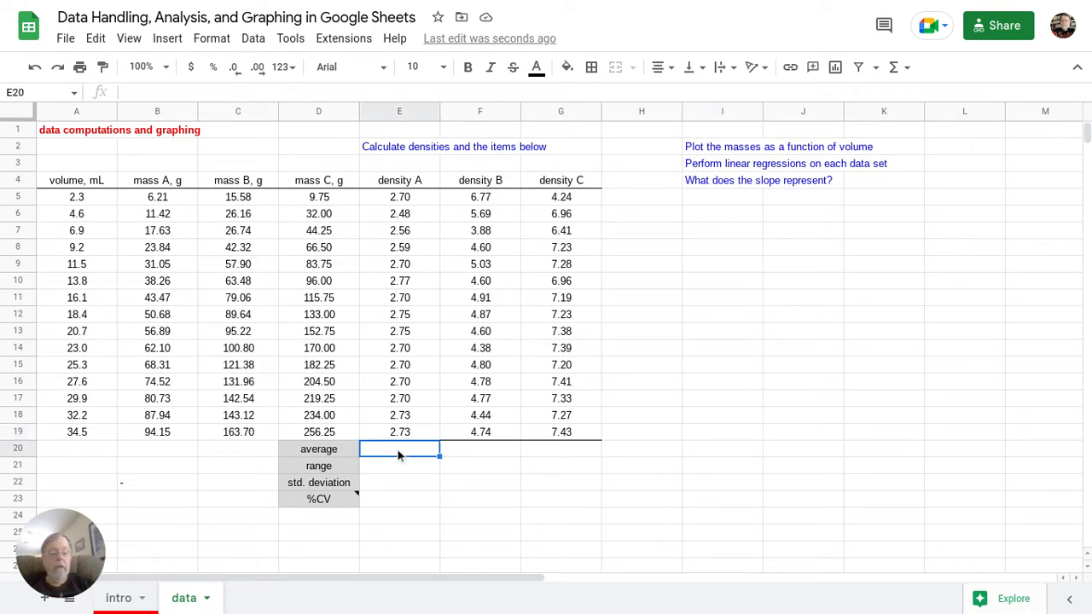
{"action": "type", "text": "="}
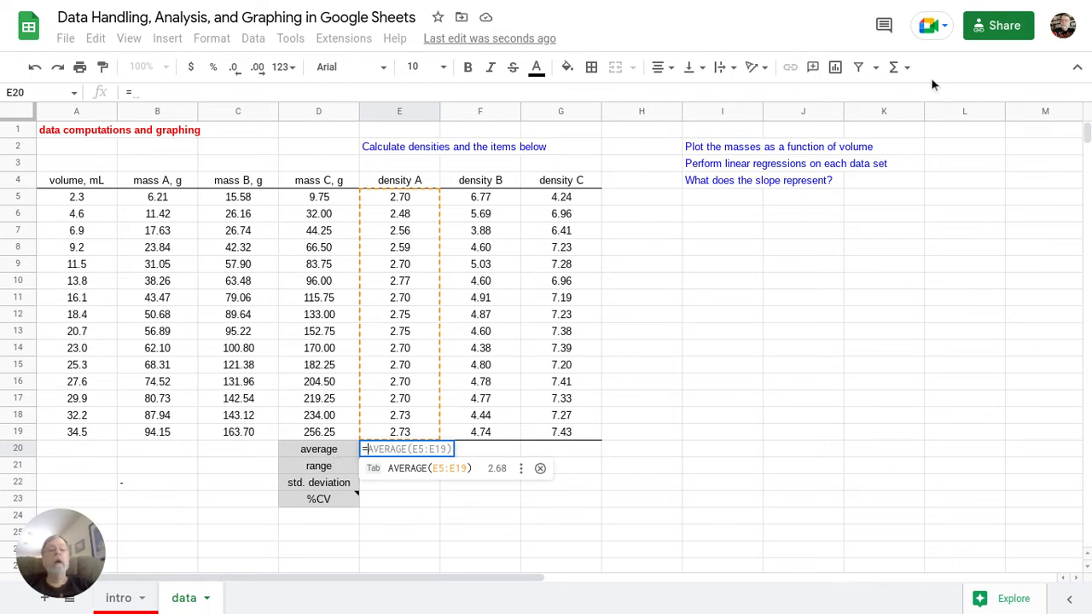
{"action": "left_click", "coordinate": [909, 70]}
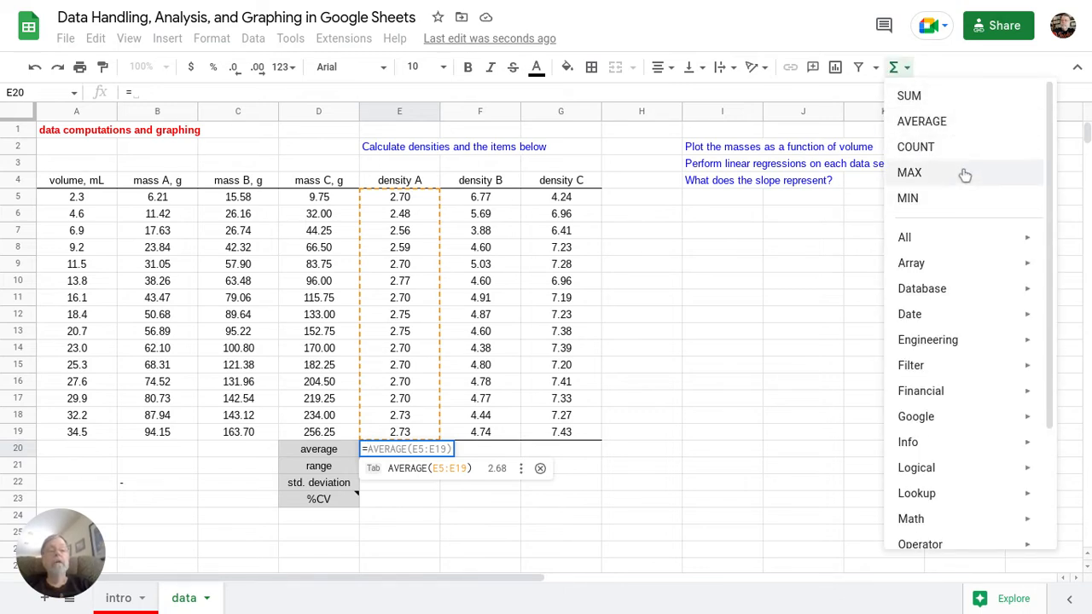
{"action": "mouse_move", "coordinate": [960, 259]}
{"action": "mouse_move", "coordinate": [959, 314]}
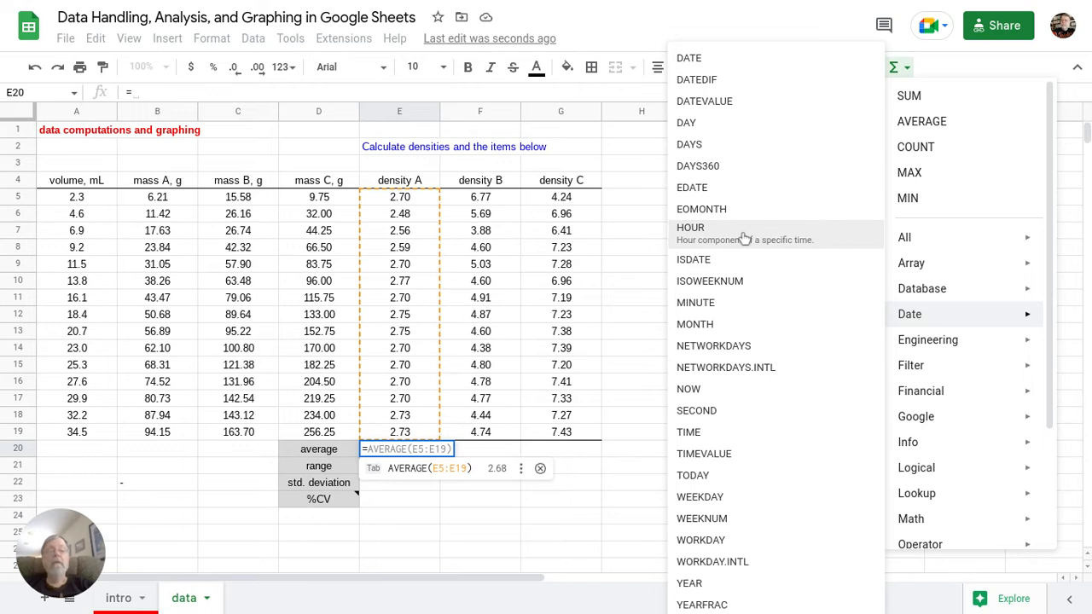
{"action": "left_click", "coordinate": [628, 237]}
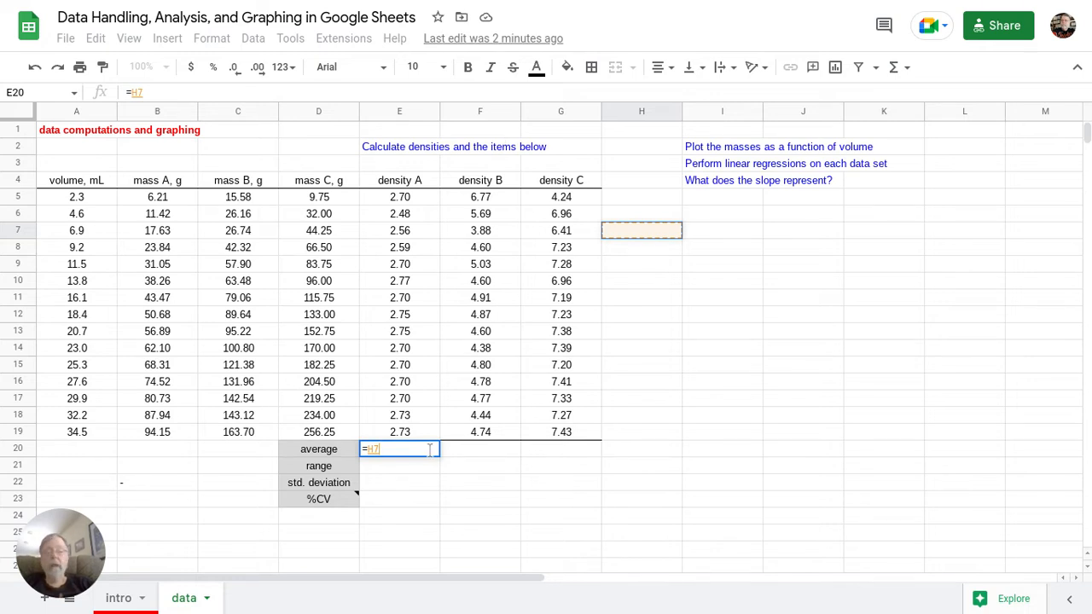
{"action": "key", "text": "BackSpace"}
{"action": "key", "text": "BackSpace"}
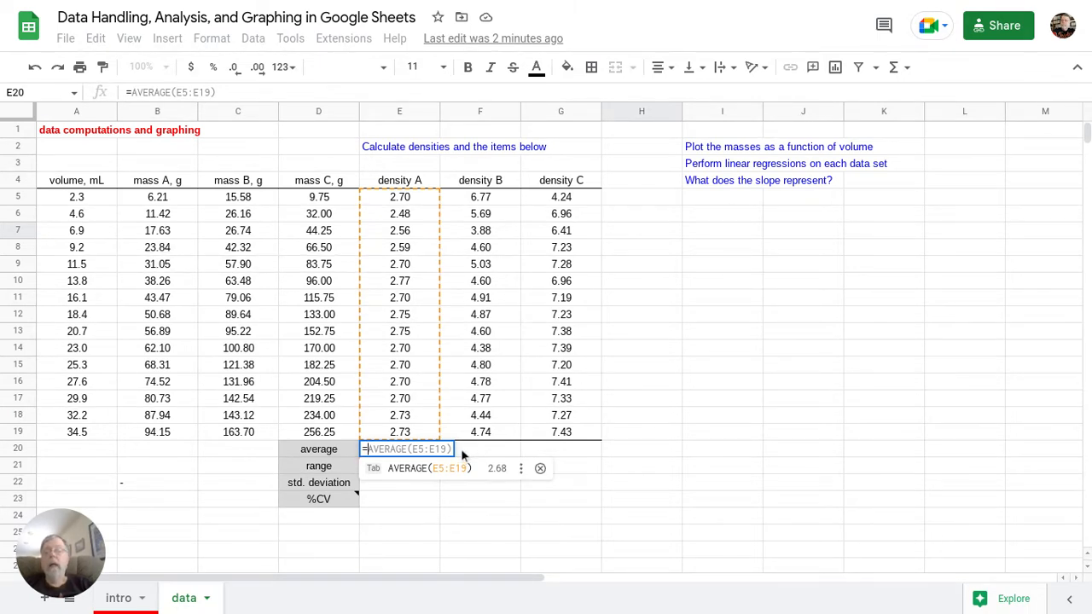
{"action": "key", "text": "Tab"}
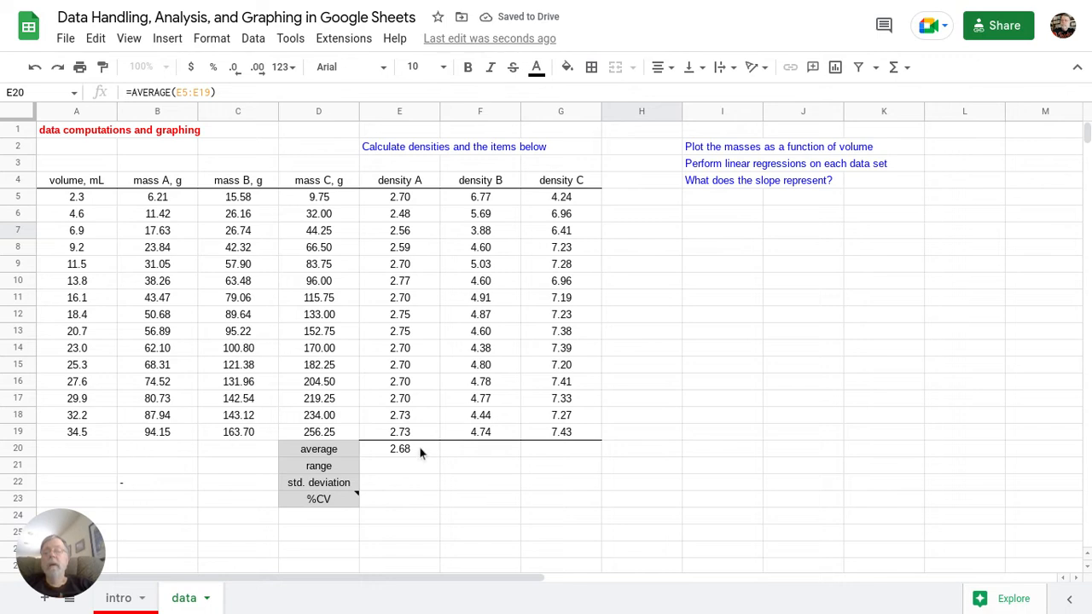
Copy the E20 average formula across to F20 under density B and check its cell references
{"action": "left_click", "coordinate": [418, 449]}
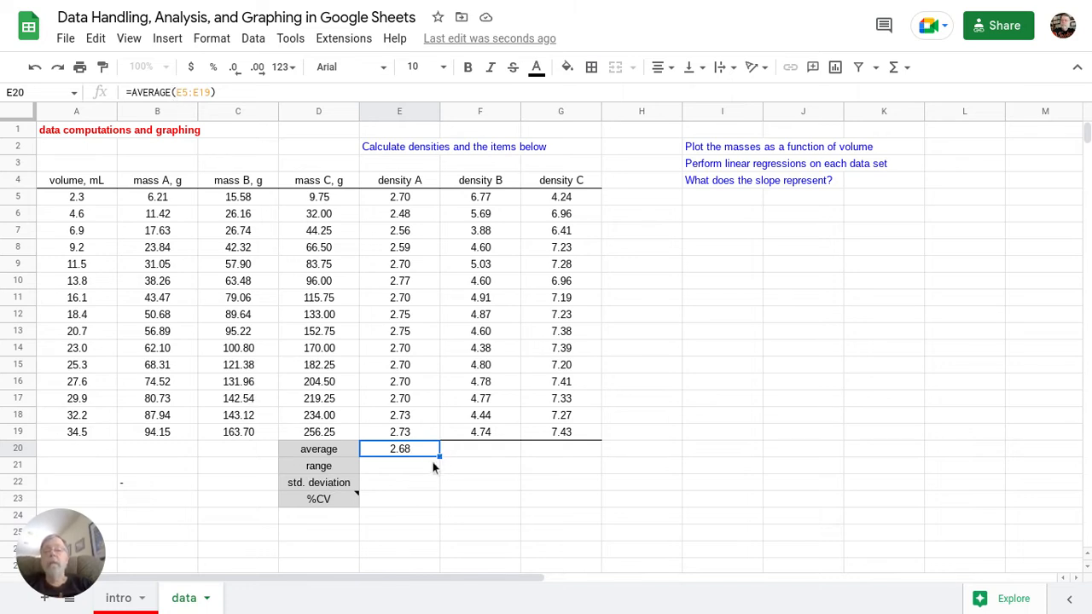
{"action": "left_click_drag", "start_coordinate": [440, 456], "coordinate": [474, 456]}
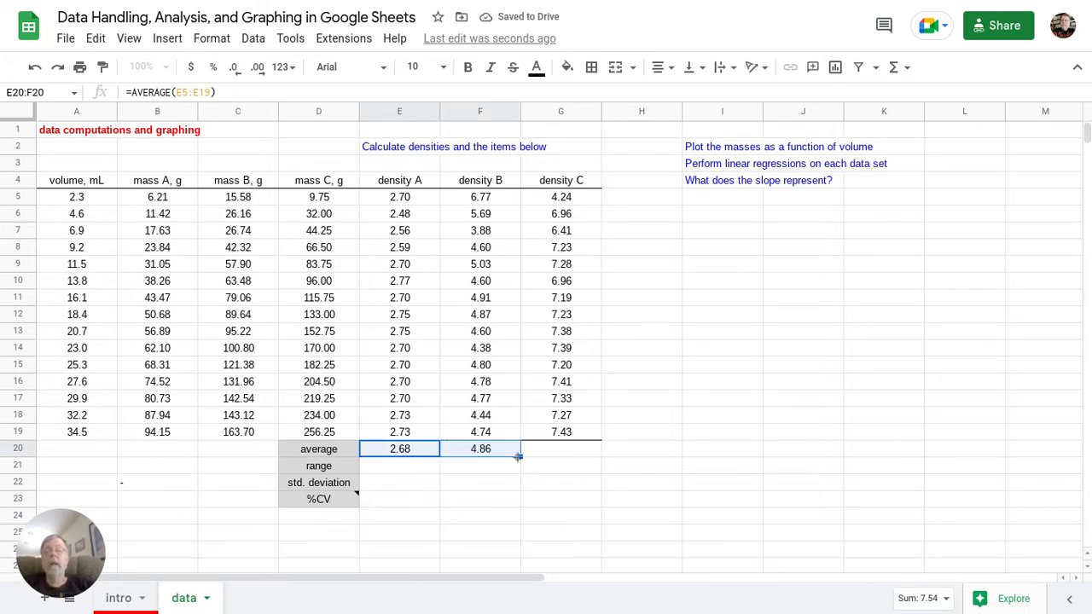
{"action": "left_click", "coordinate": [515, 452]}
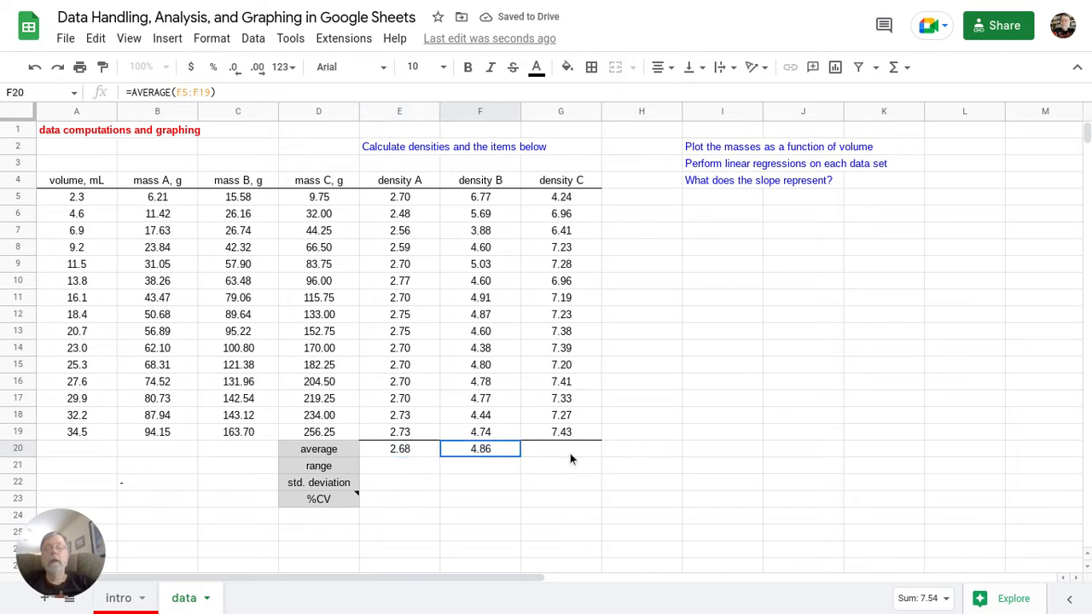
{"action": "left_click", "coordinate": [581, 452], "text": "shift"}
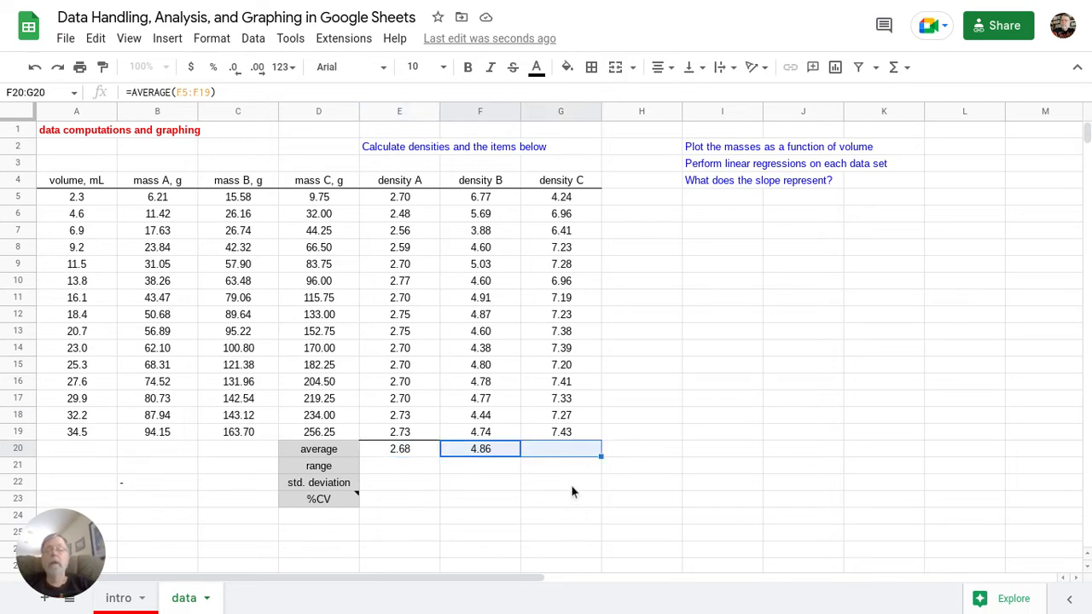
{"action": "left_click", "coordinate": [571, 484]}
{"action": "left_click", "coordinate": [501, 454]}
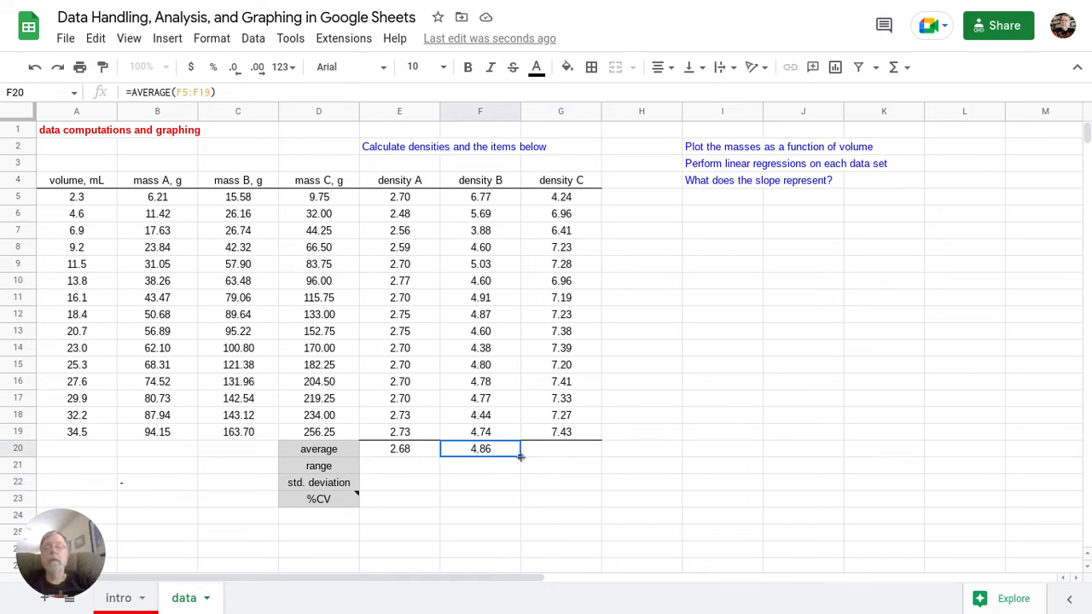
{"action": "right_click", "coordinate": [521, 457]}
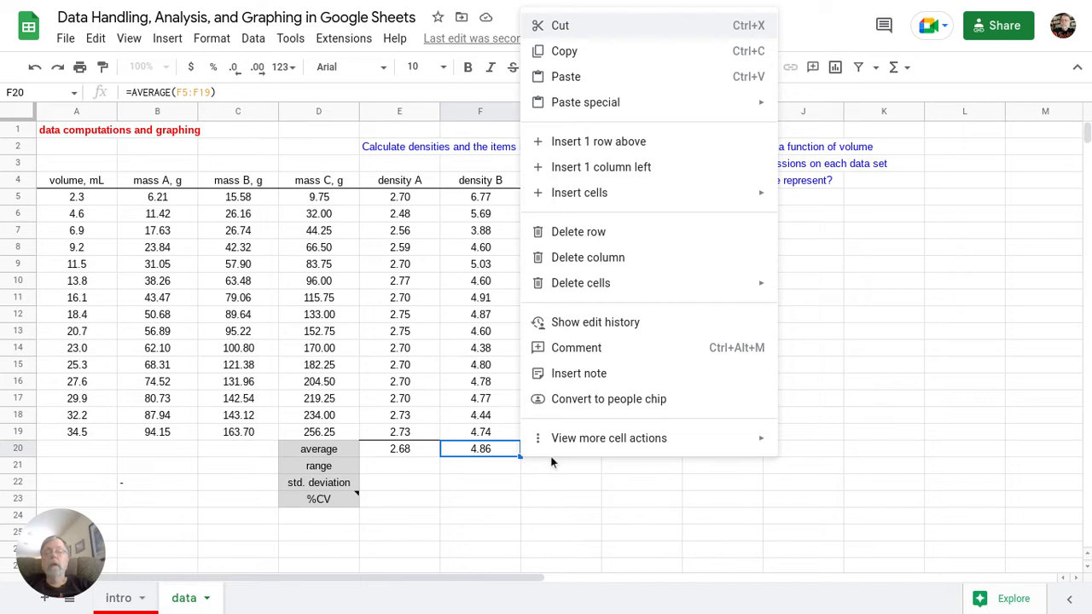
{"action": "left_click", "coordinate": [543, 480]}
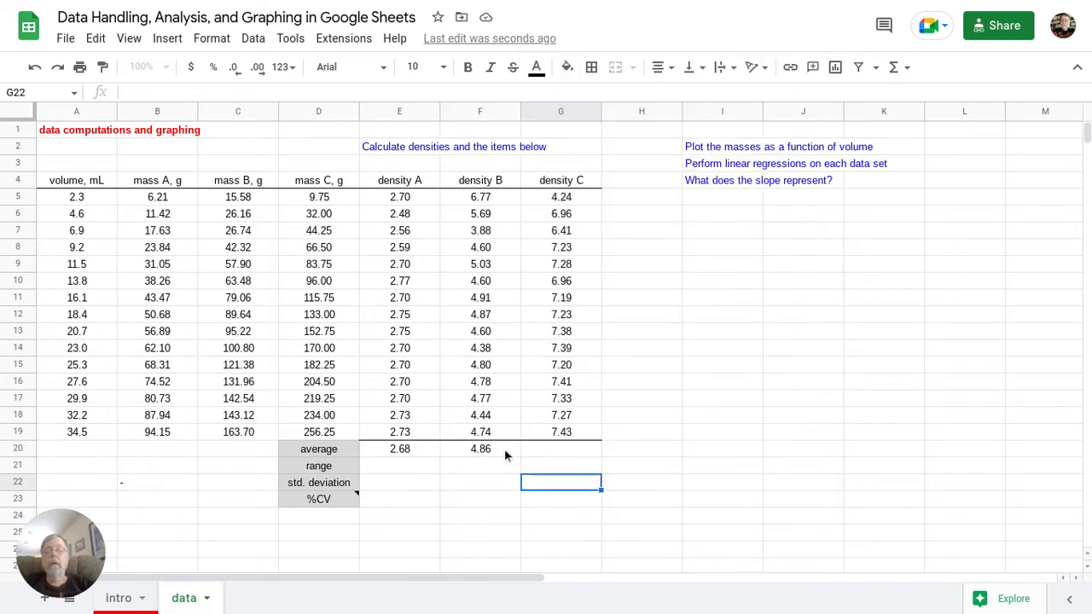
Copy the F20 average formula across to G20 under density C and check its cell references
{"action": "left_click", "coordinate": [504, 449]}
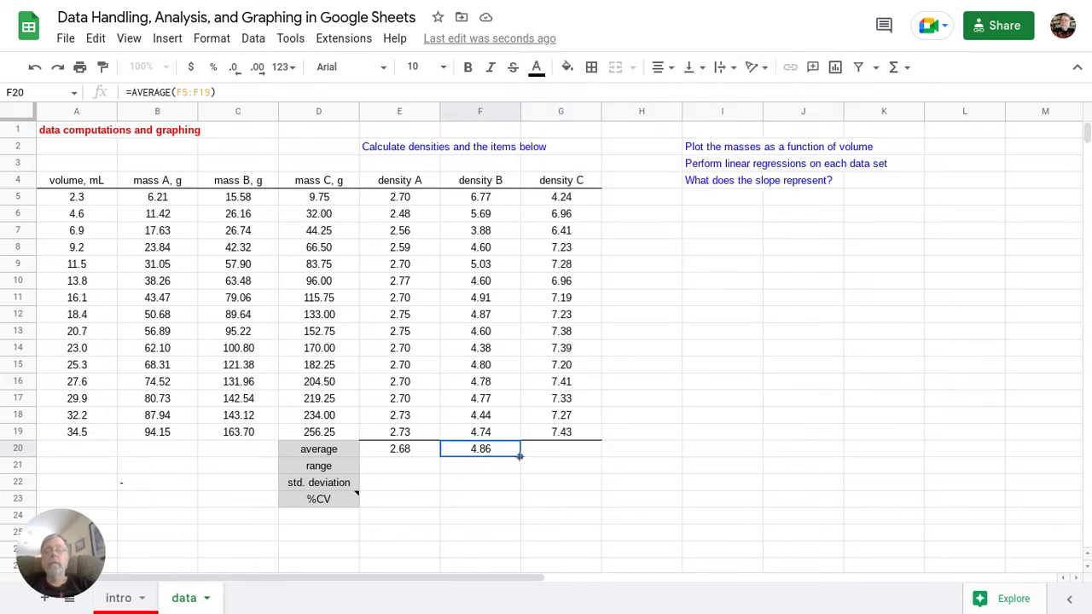
{"action": "left_click_drag", "start_coordinate": [519, 457], "coordinate": [534, 457]}
{"action": "left_click_drag", "start_coordinate": [550, 455], "coordinate": [551, 455]}
{"action": "left_click", "coordinate": [574, 522]}
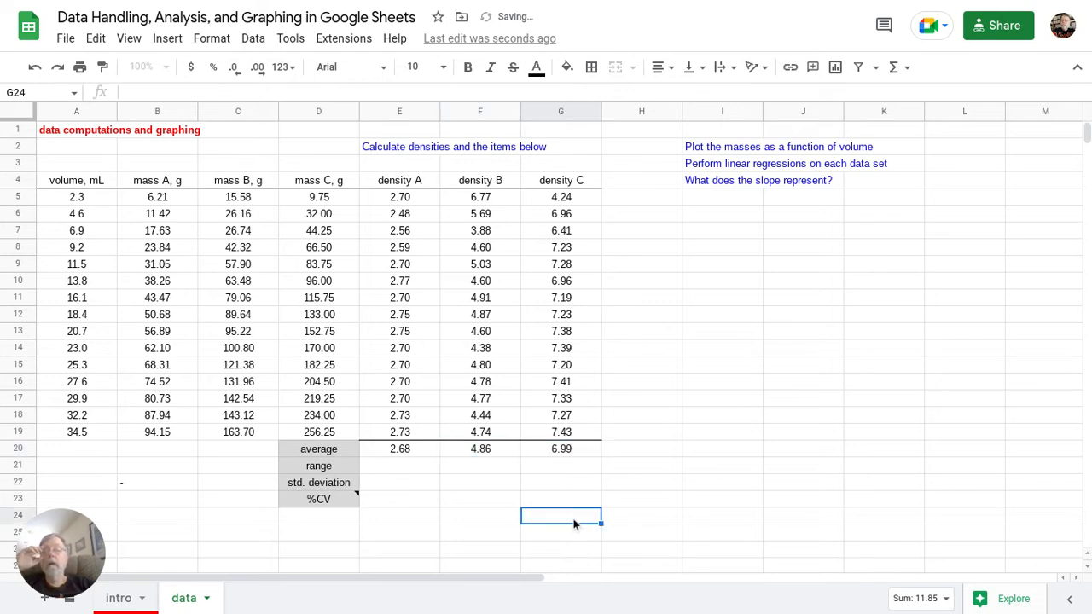
{"action": "left_click", "coordinate": [574, 458]}
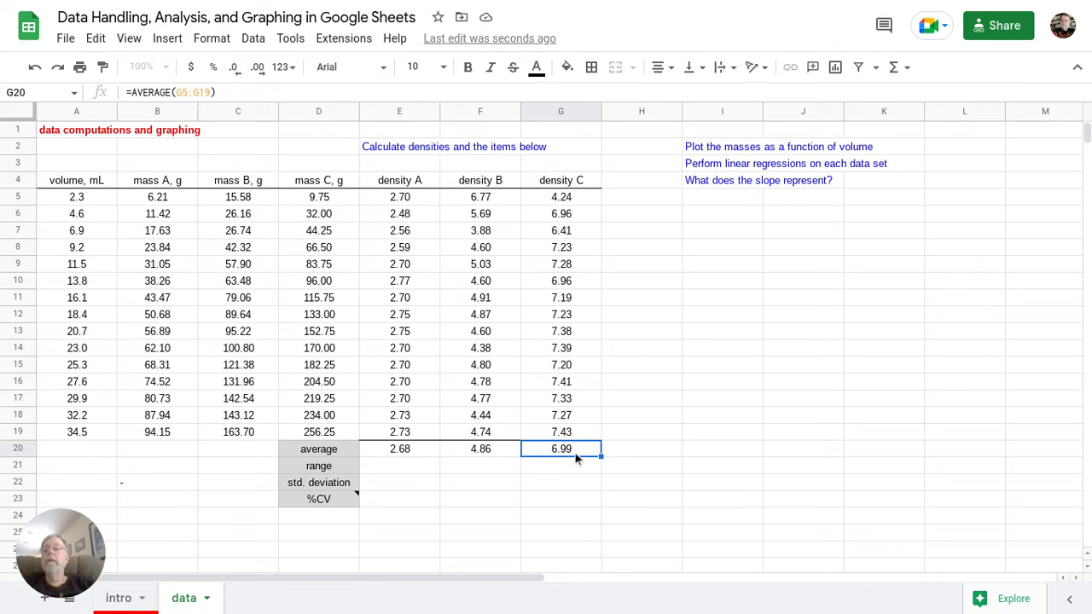
Enter the formula =MAX(E5:E19) in the density A range cell E21
{"action": "left_click", "coordinate": [410, 469]}
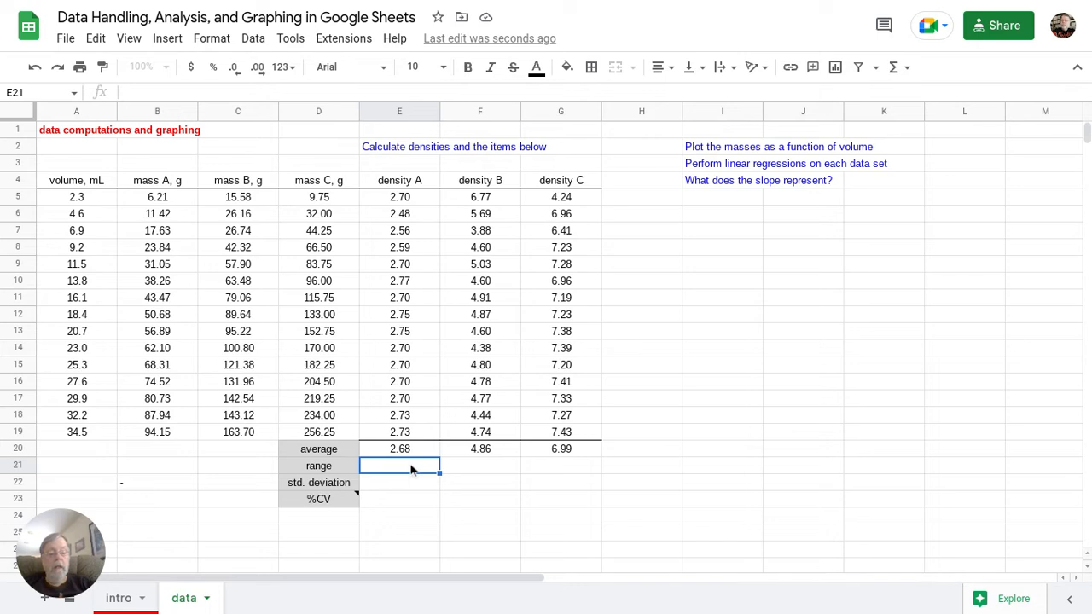
{"action": "type", "text": "="}
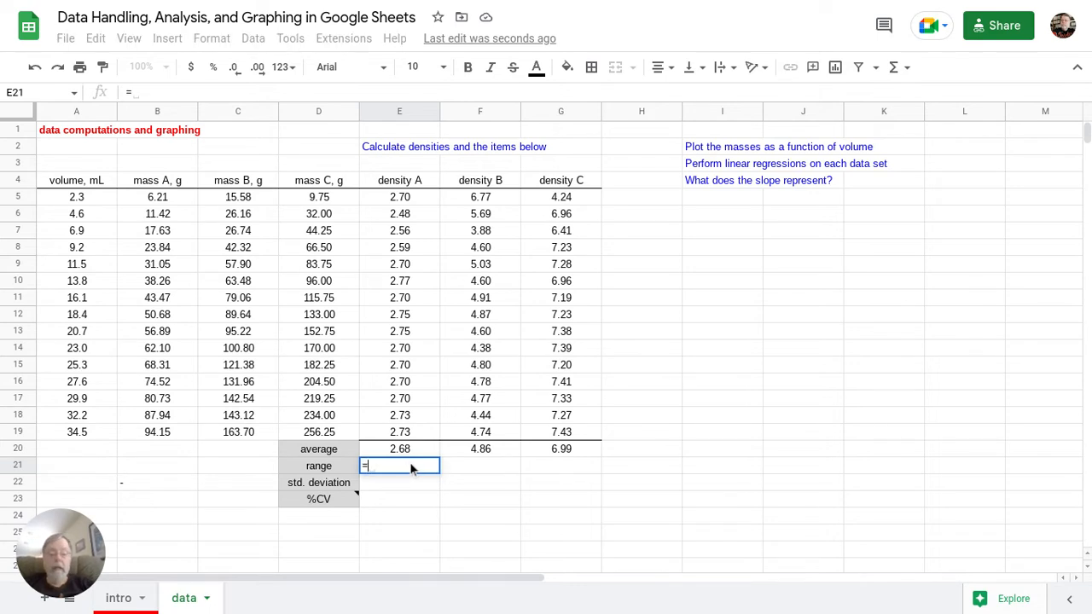
{"action": "type", "text": "ma"}
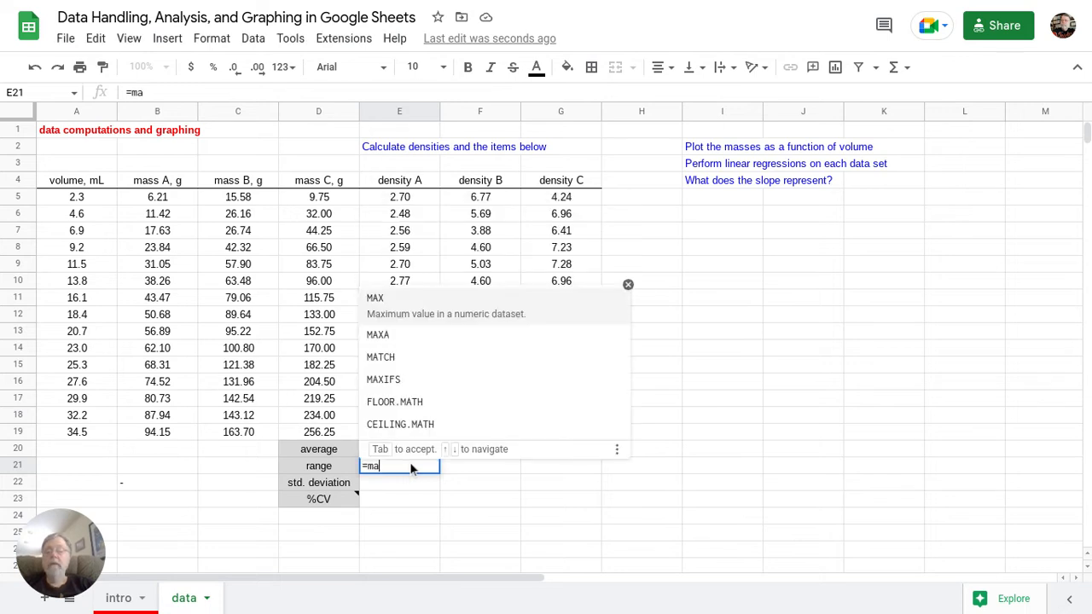
{"action": "type", "text": "x("}
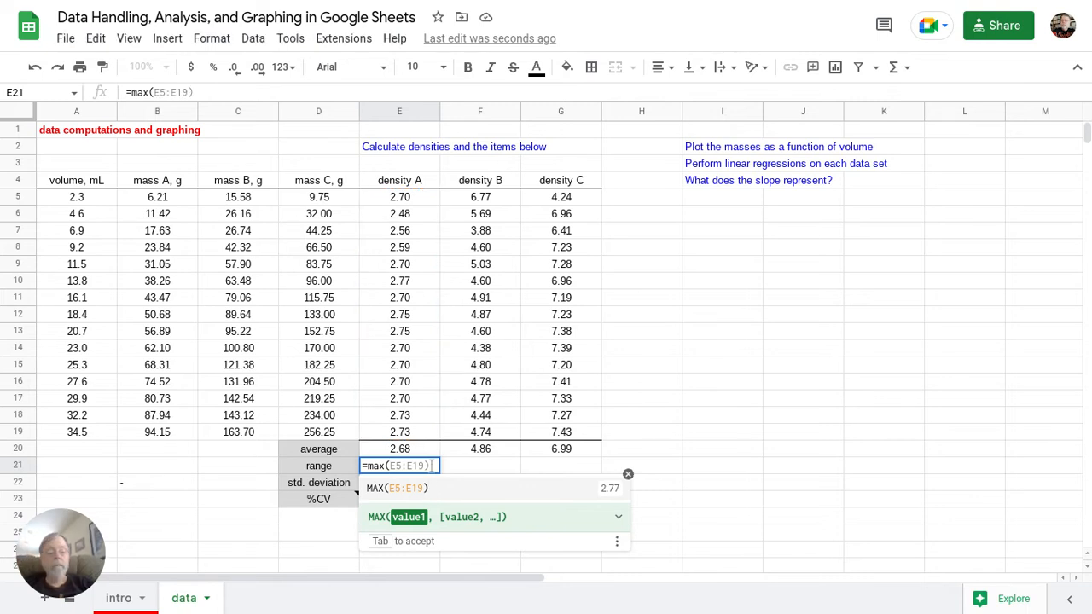
{"action": "type", "text": "-"}
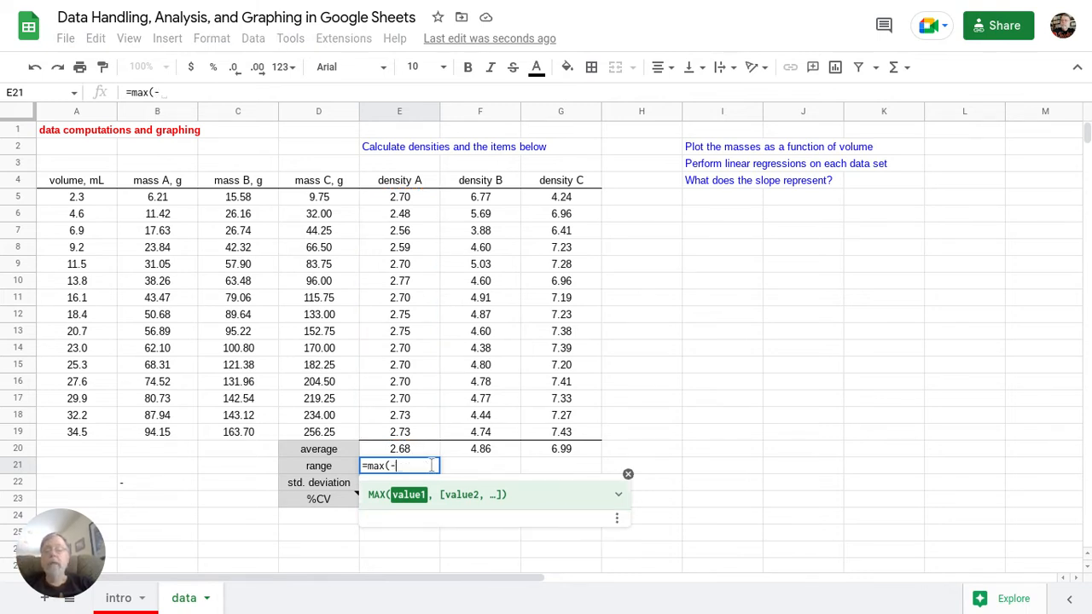
{"action": "key", "text": "BackSpace"}
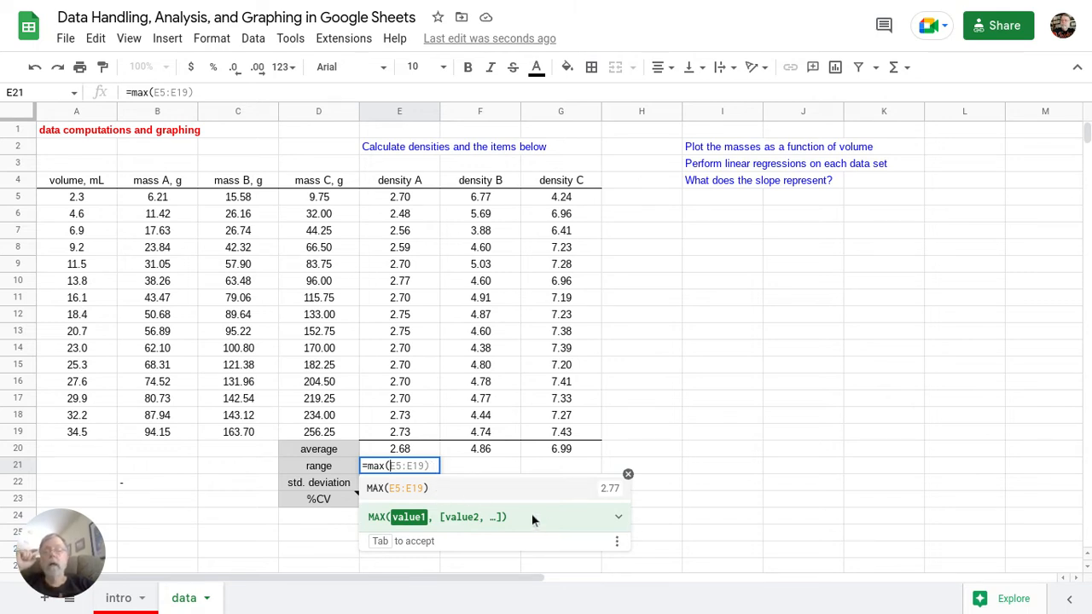
{"action": "key", "text": "Tab"}
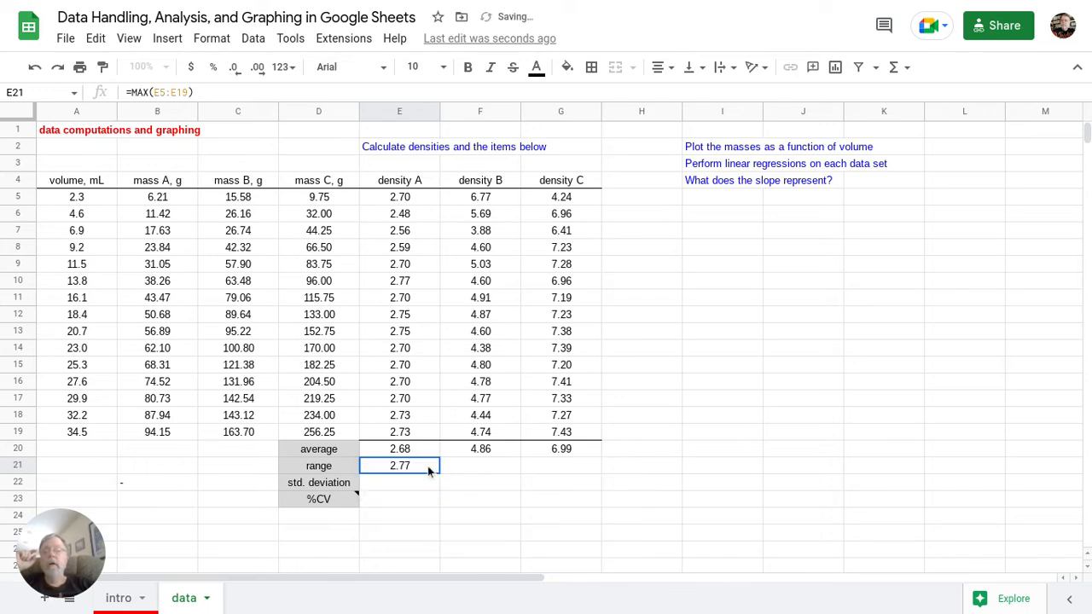
Extend the E21 formula to subtract the minimum so it reads =MAX(E5:E19)-min(E5:E19)
{"action": "left_click", "coordinate": [203, 94]}
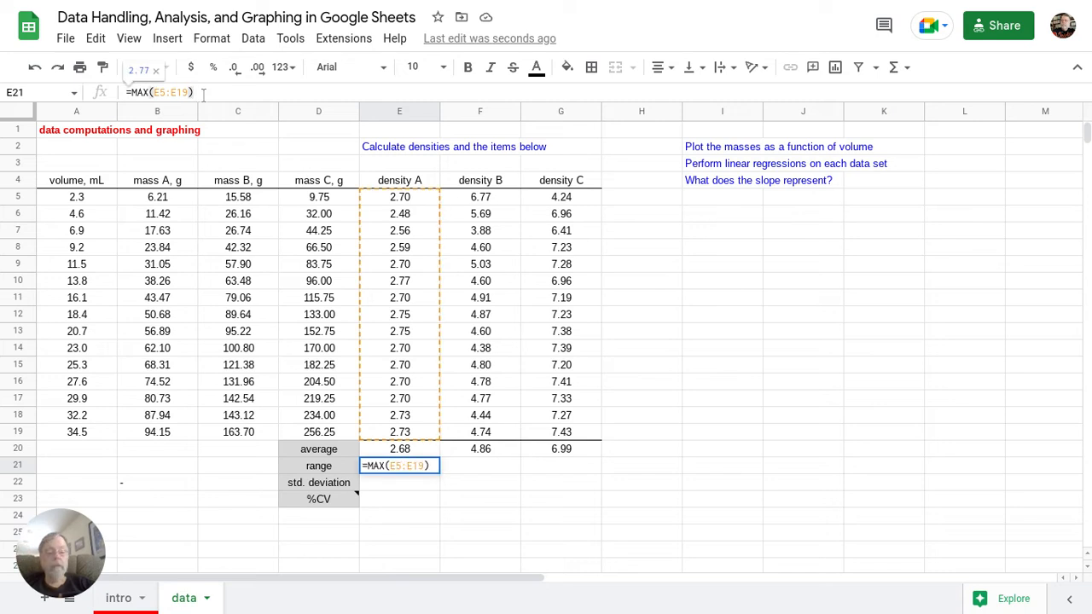
{"action": "type", "text": "-mi"}
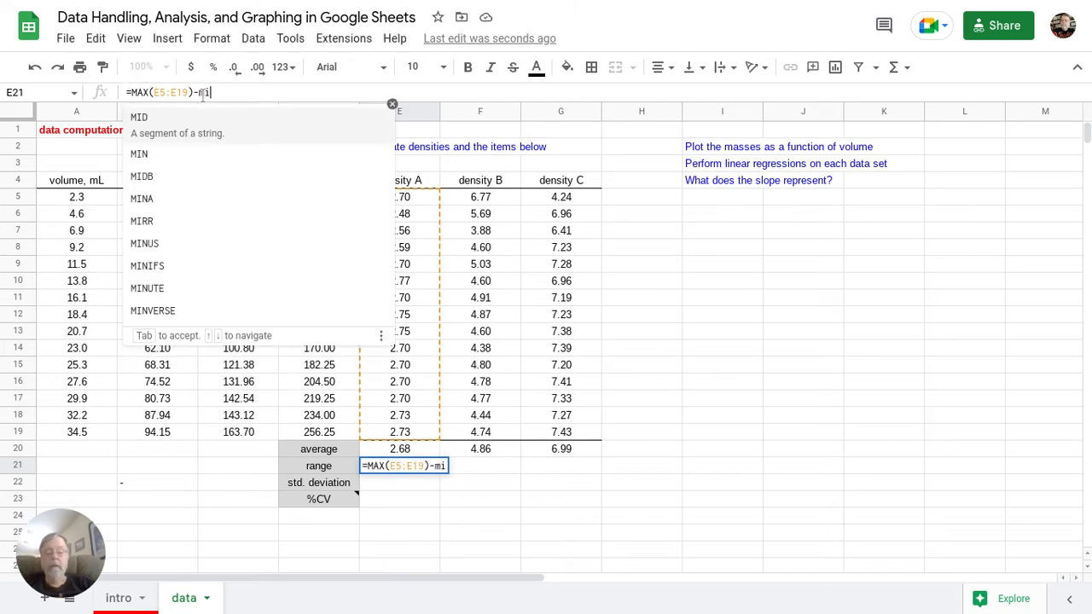
{"action": "type", "text": "n("}
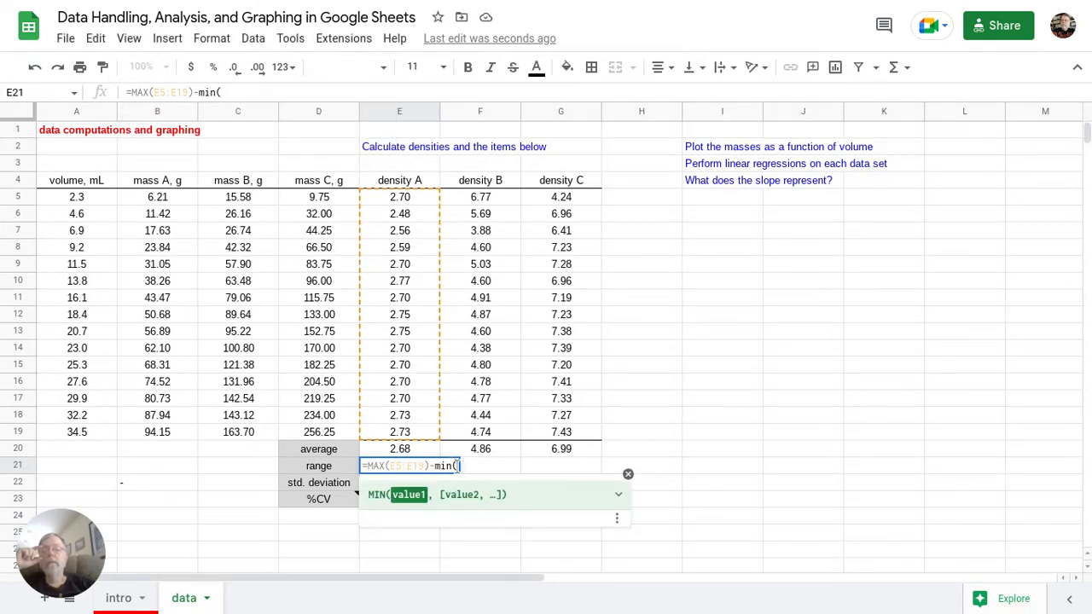
{"action": "left_click", "coordinate": [417, 199]}
{"action": "left_click", "coordinate": [430, 350], "text": "shift"}
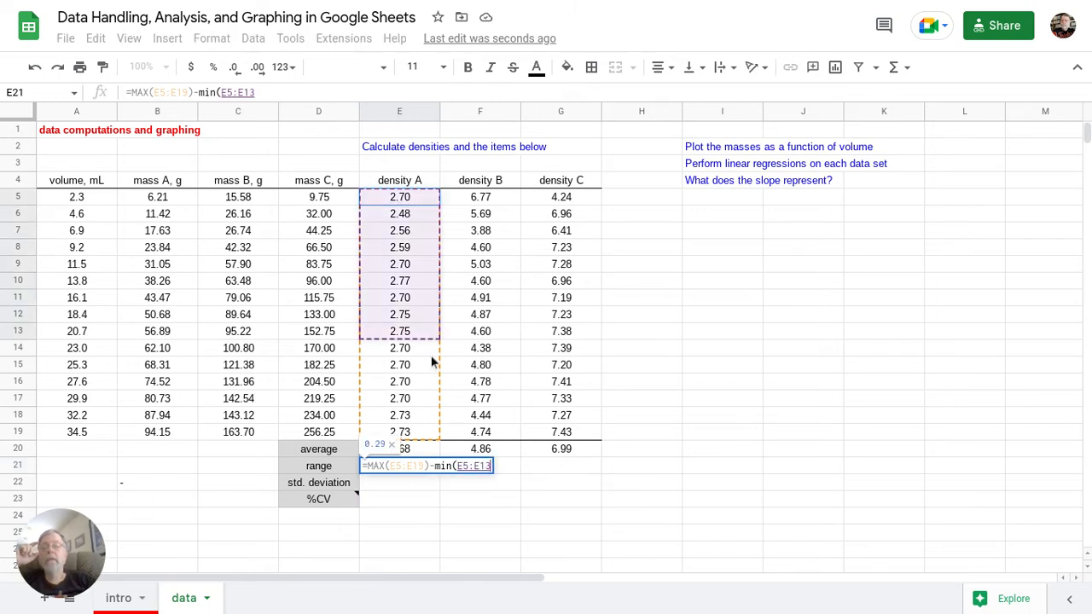
{"action": "left_click", "coordinate": [432, 434], "text": "shift"}
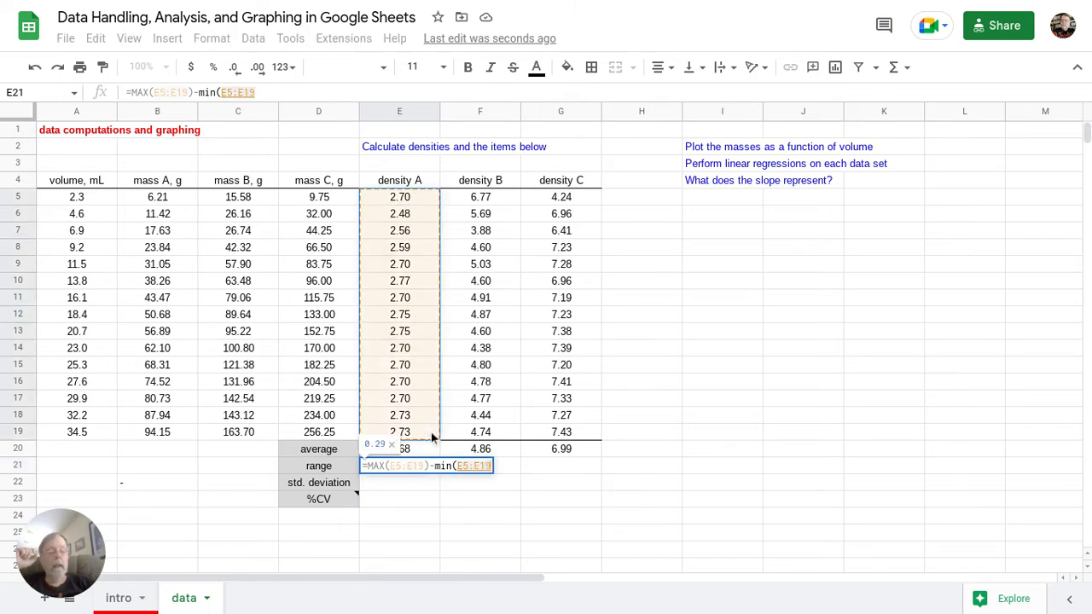
{"action": "key", "text": "Return"}
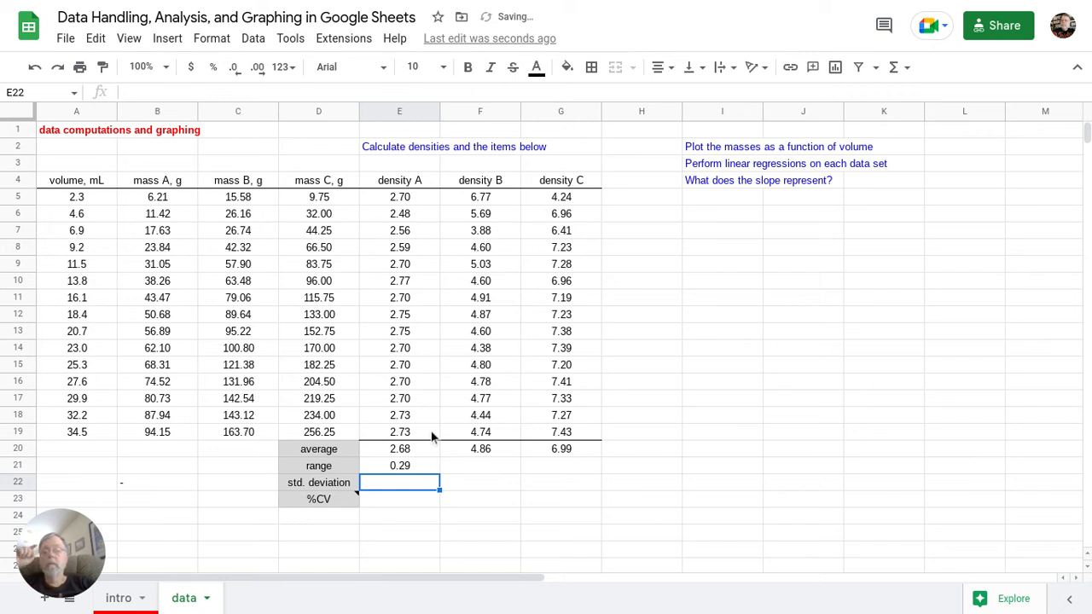
Copy the E21 range formula across to F21 and G21 for densities B and C
{"action": "left_click", "coordinate": [429, 466]}
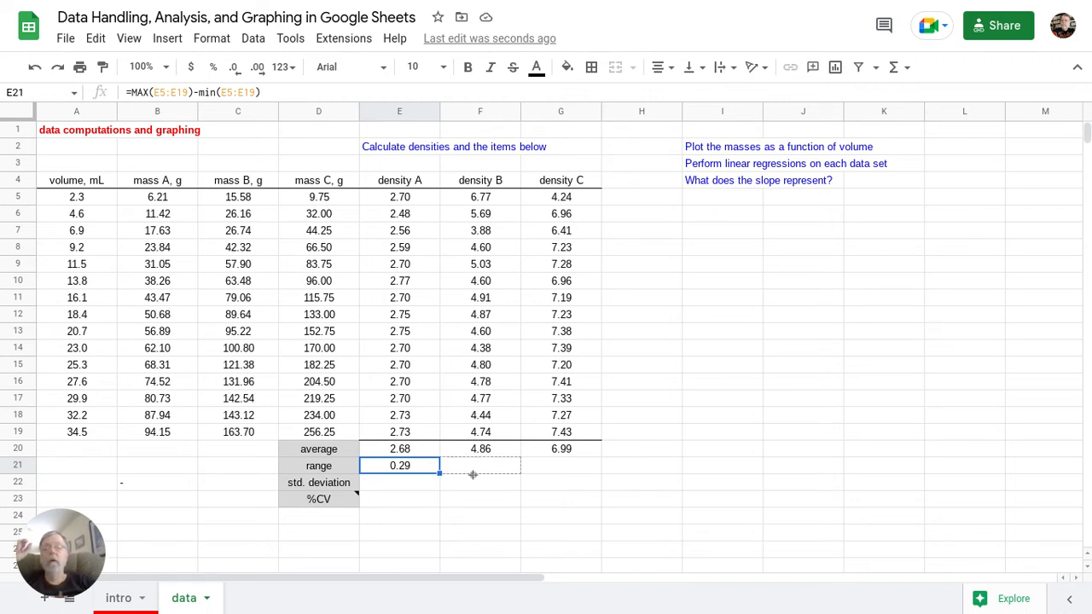
{"action": "left_click_drag", "start_coordinate": [513, 470], "coordinate": [587, 483]}
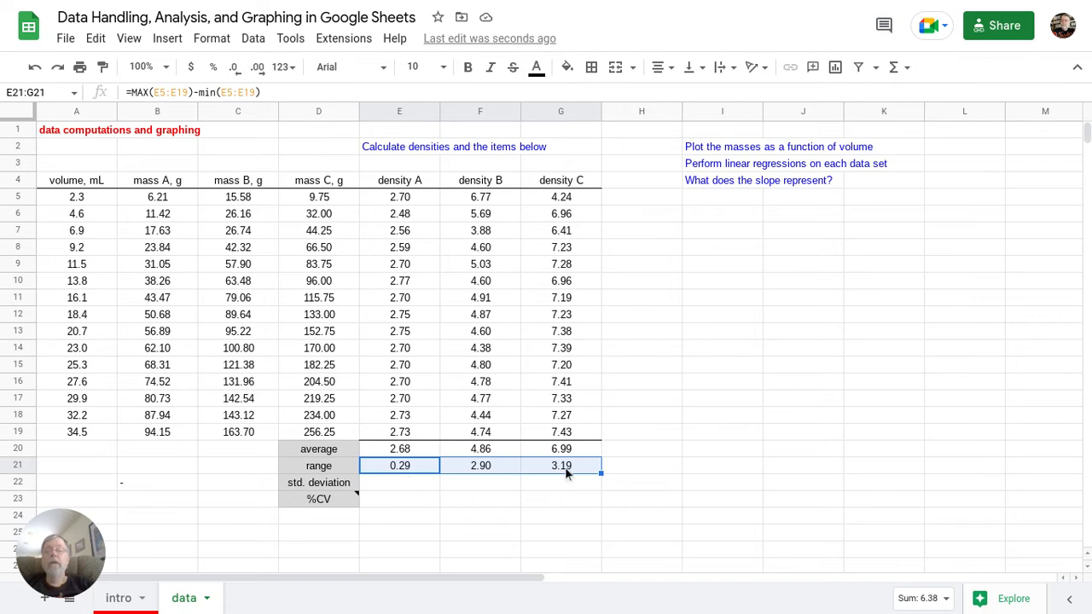
{"action": "left_click", "coordinate": [671, 450]}
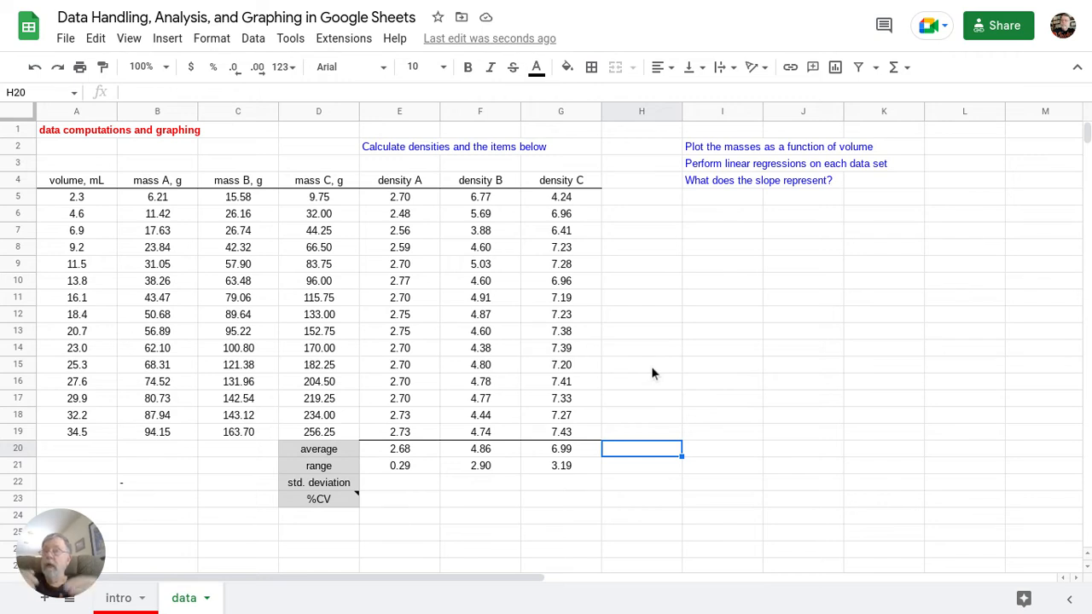
Enter =STDEV(E5:E19) in the density A standard deviation cell E22 and copy it across to F22 and G22
{"action": "left_click", "coordinate": [401, 484]}
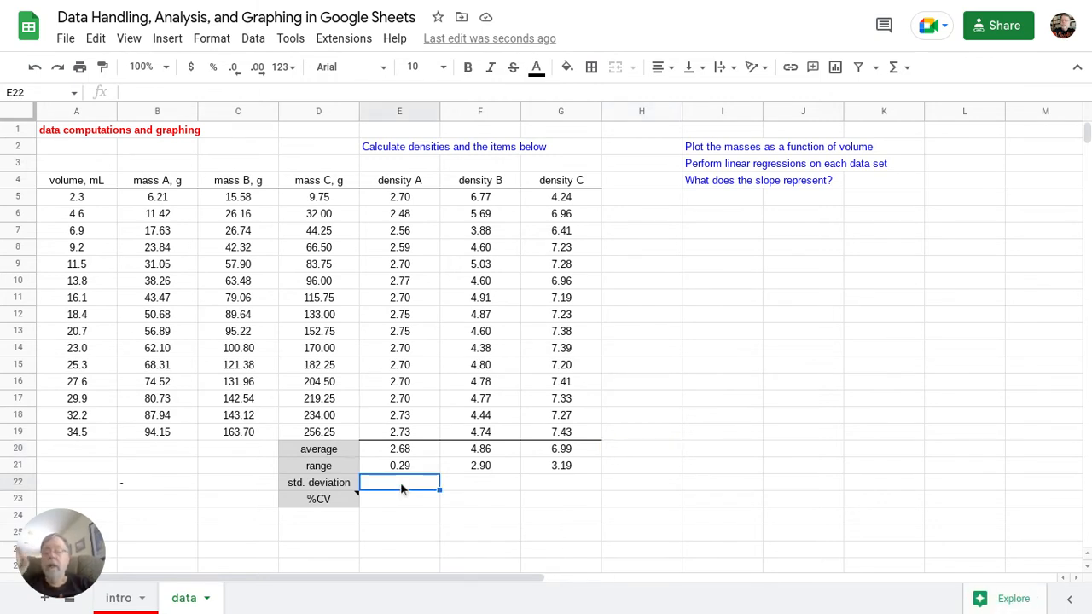
{"action": "type", "text": "=s"}
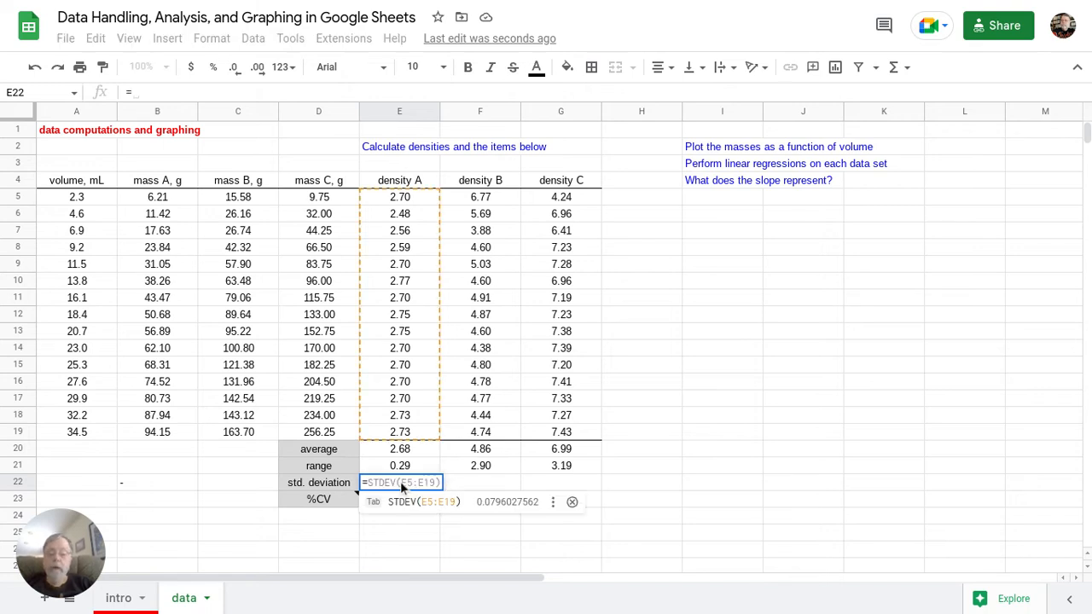
{"action": "type", "text": "t"}
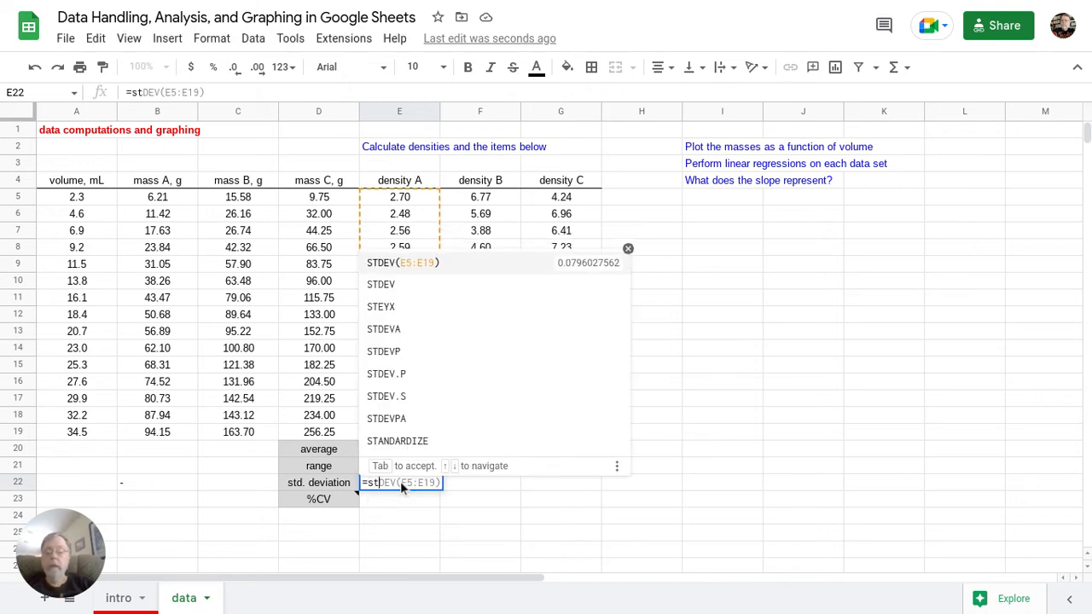
{"action": "type", "text": "dev"}
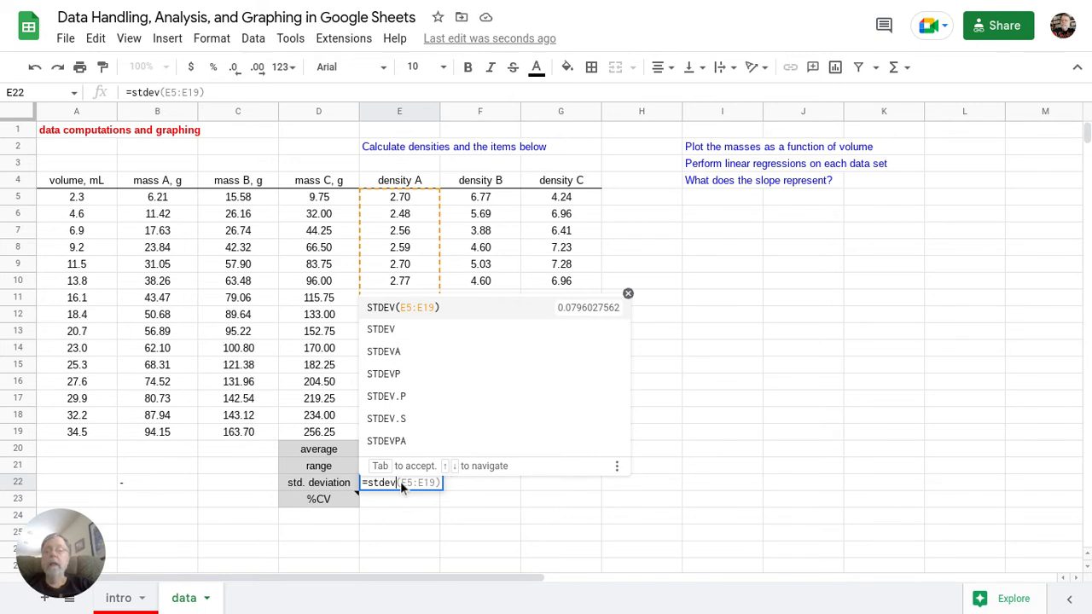
{"action": "left_click", "coordinate": [405, 332]}
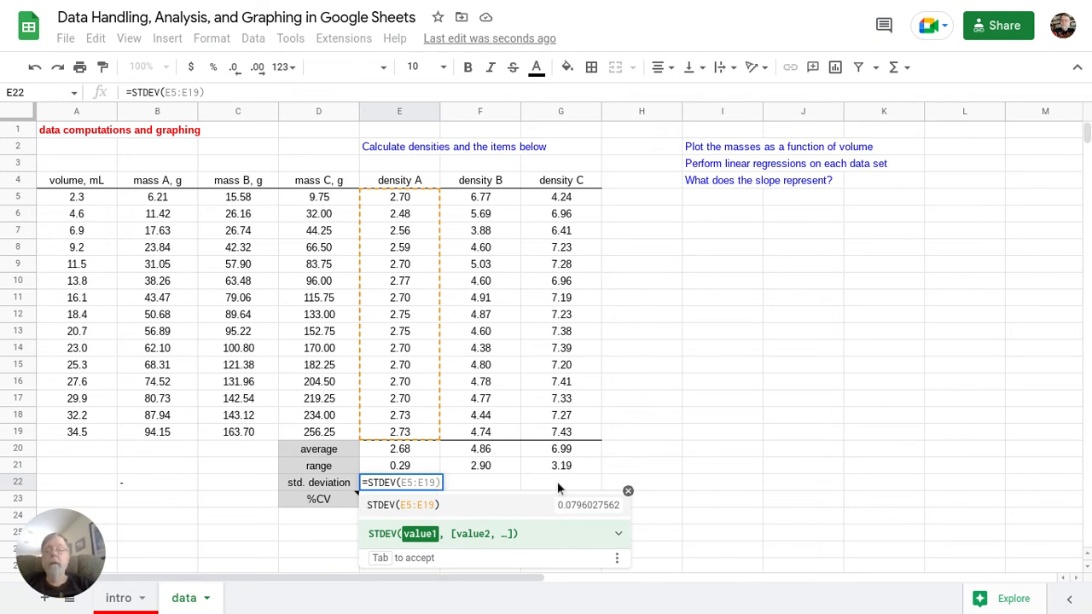
{"action": "key", "text": "Tab"}
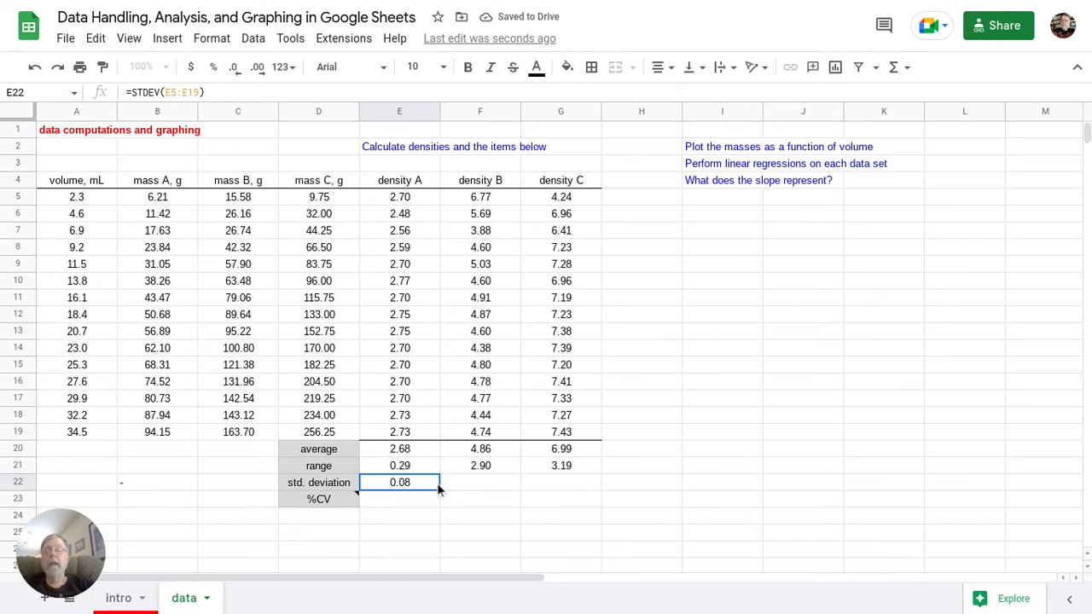
{"action": "left_click_drag", "start_coordinate": [440, 489], "coordinate": [558, 486]}
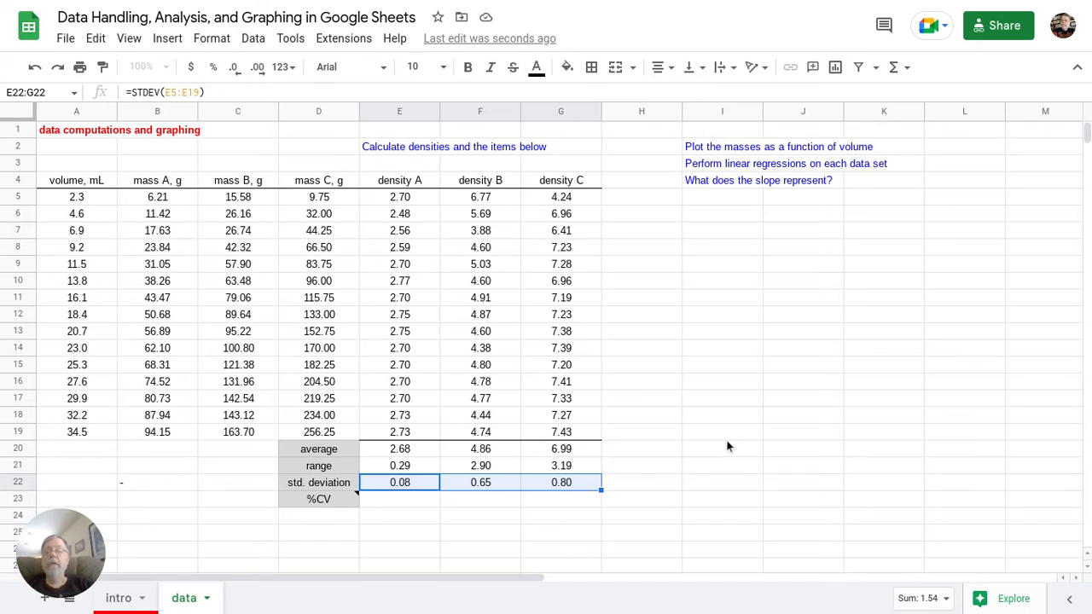
Read the note on the %CV label and enter the formula =E21*100/E20 in the density A %CV cell E23
{"action": "left_click", "coordinate": [331, 516]}
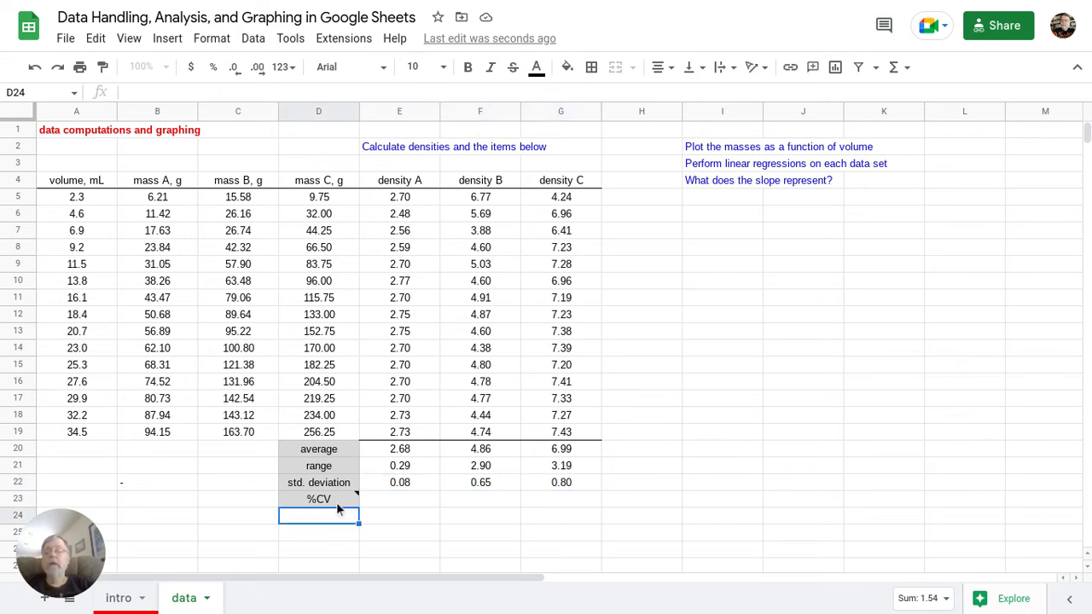
{"action": "mouse_move", "coordinate": [336, 502]}
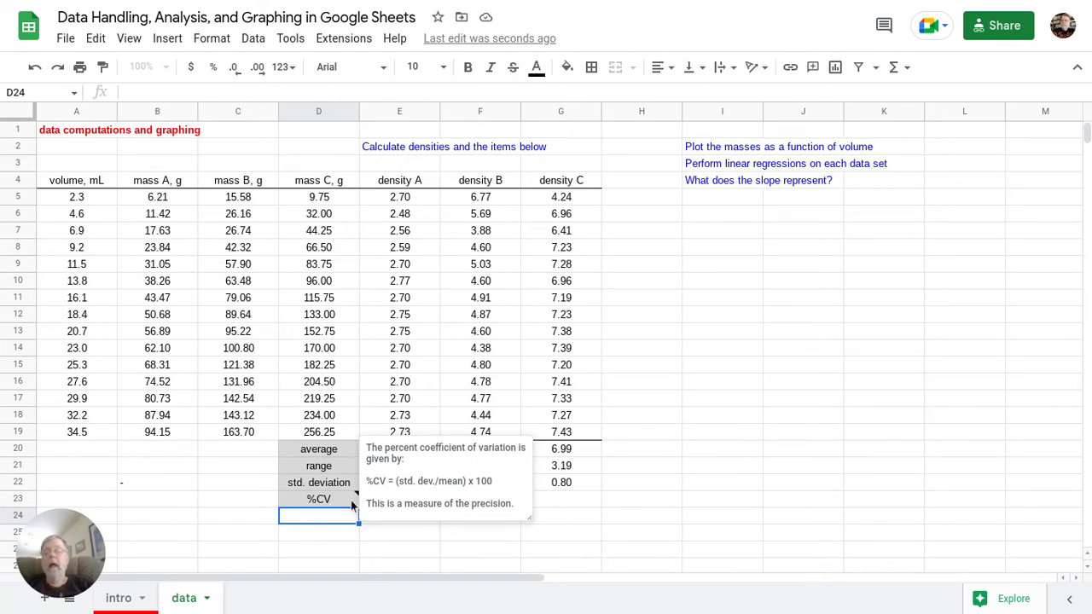
{"action": "left_click", "coordinate": [296, 543]}
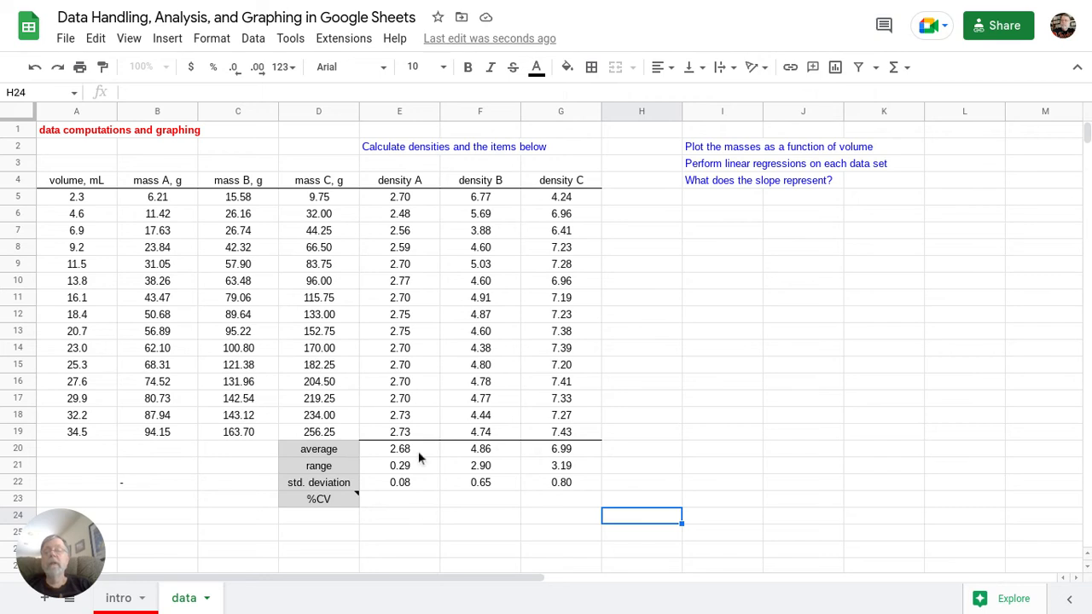
{"action": "left_click", "coordinate": [406, 502]}
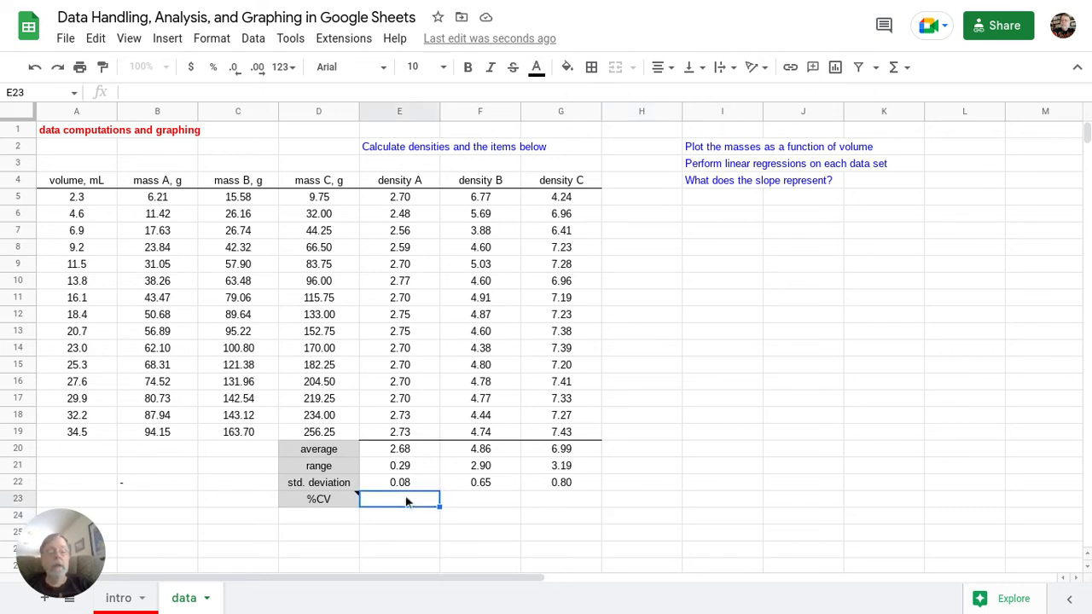
{"action": "type", "text": "="}
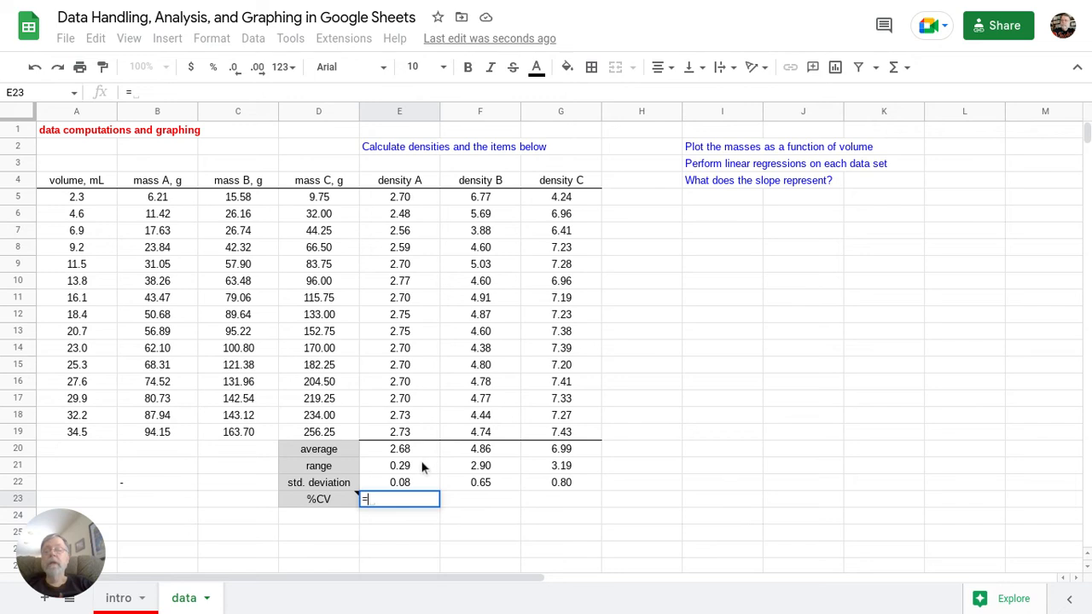
{"action": "left_click", "coordinate": [422, 466]}
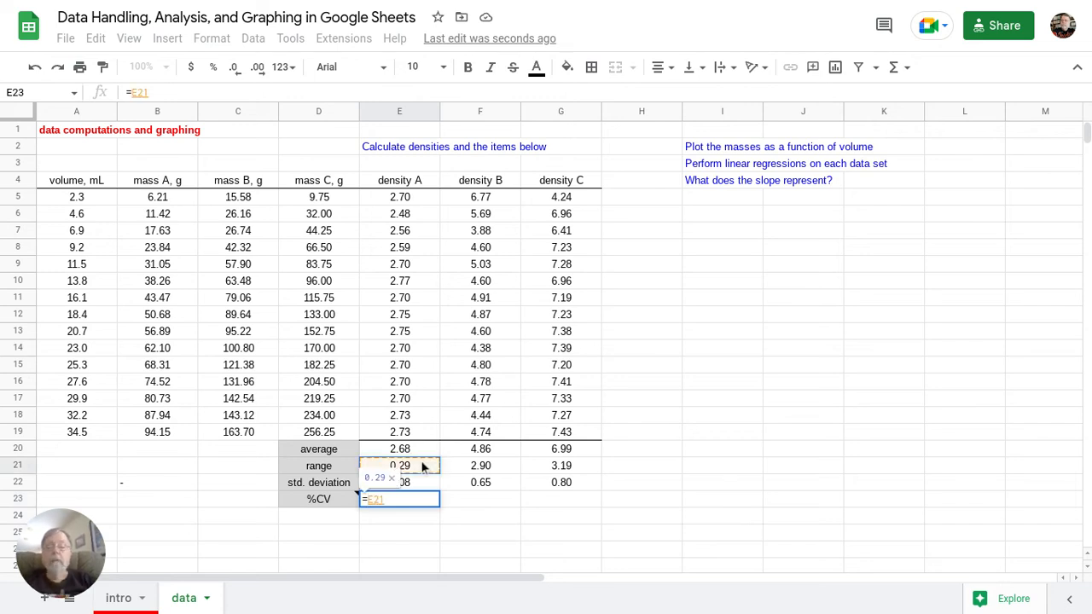
{"action": "type", "text": "*"}
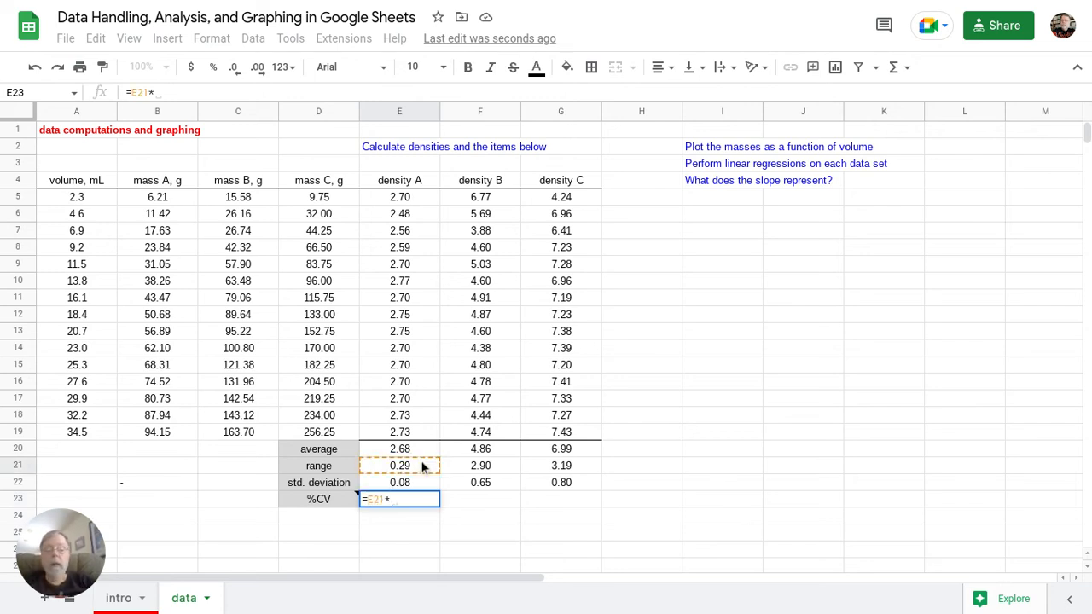
{"action": "type", "text": "100/"}
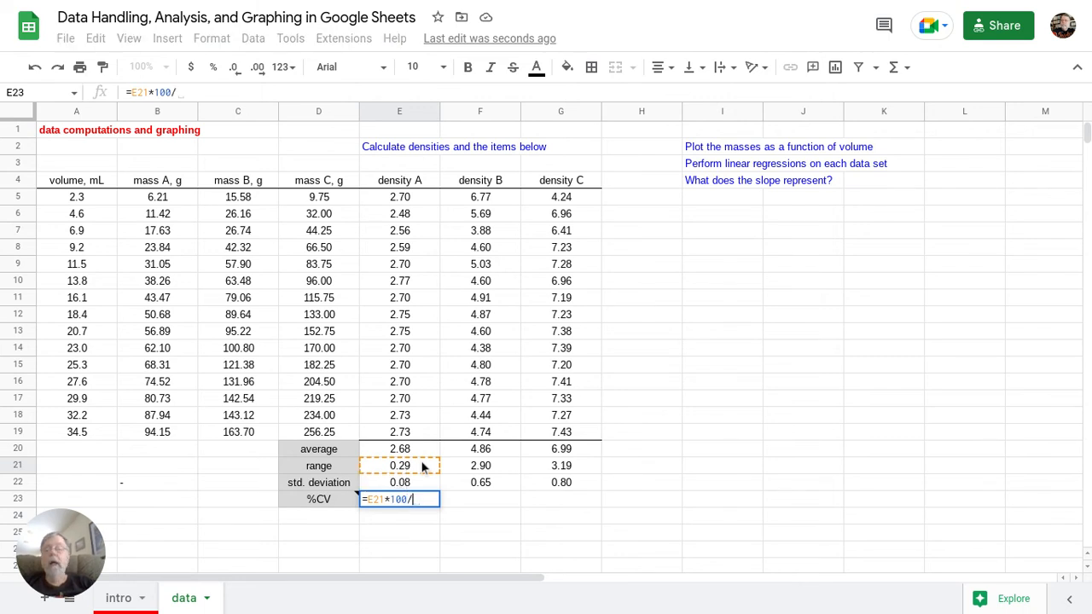
{"action": "left_click", "coordinate": [426, 453]}
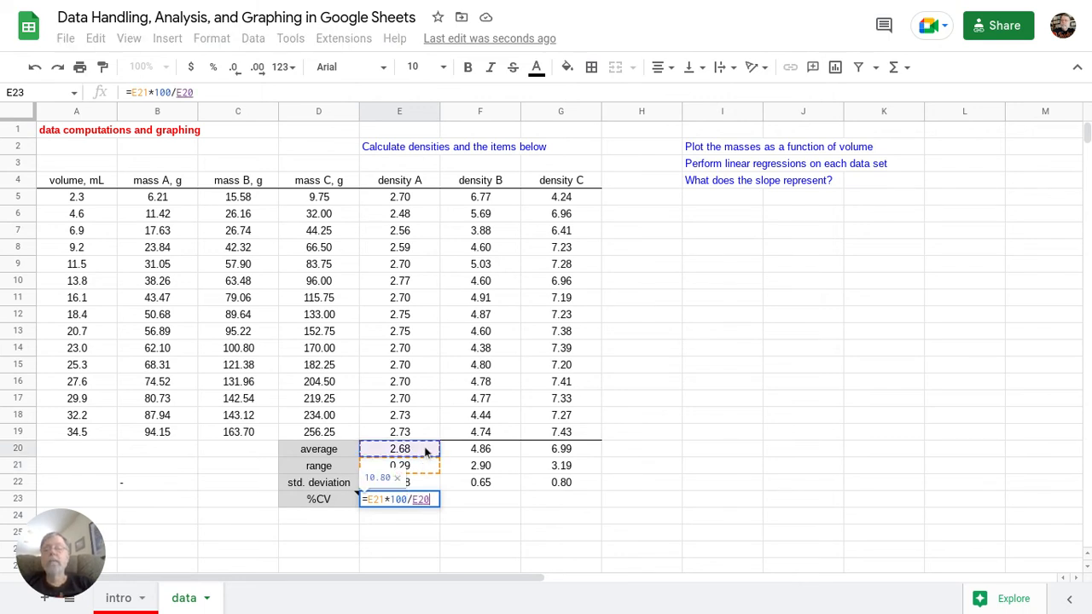
{"action": "key", "text": "Return"}
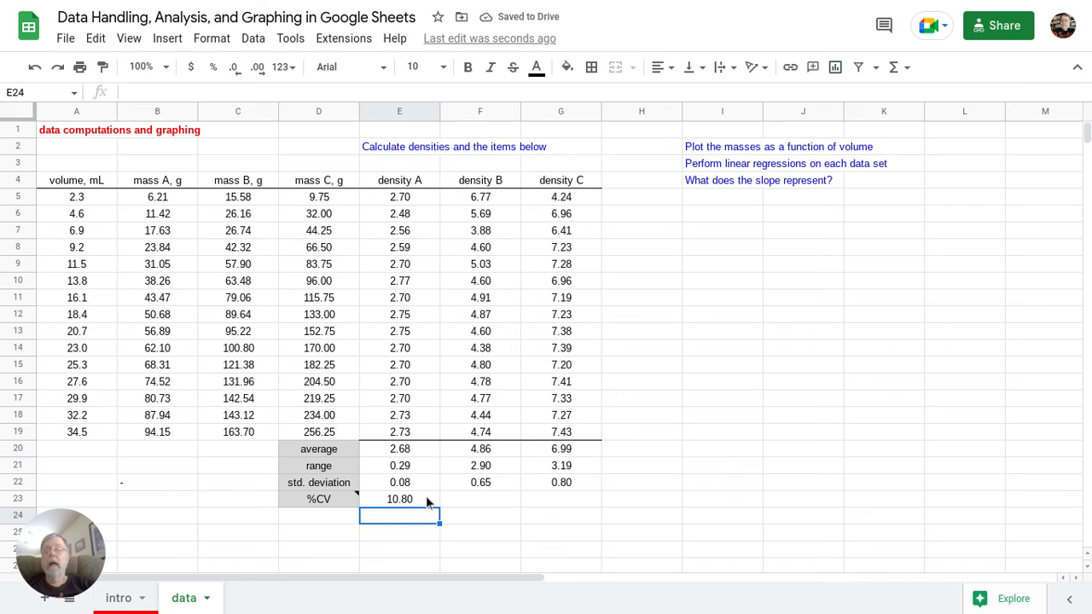
Copy the E23 %CV formula across to F23 and G23 for densities B and C
{"action": "left_click", "coordinate": [425, 495]}
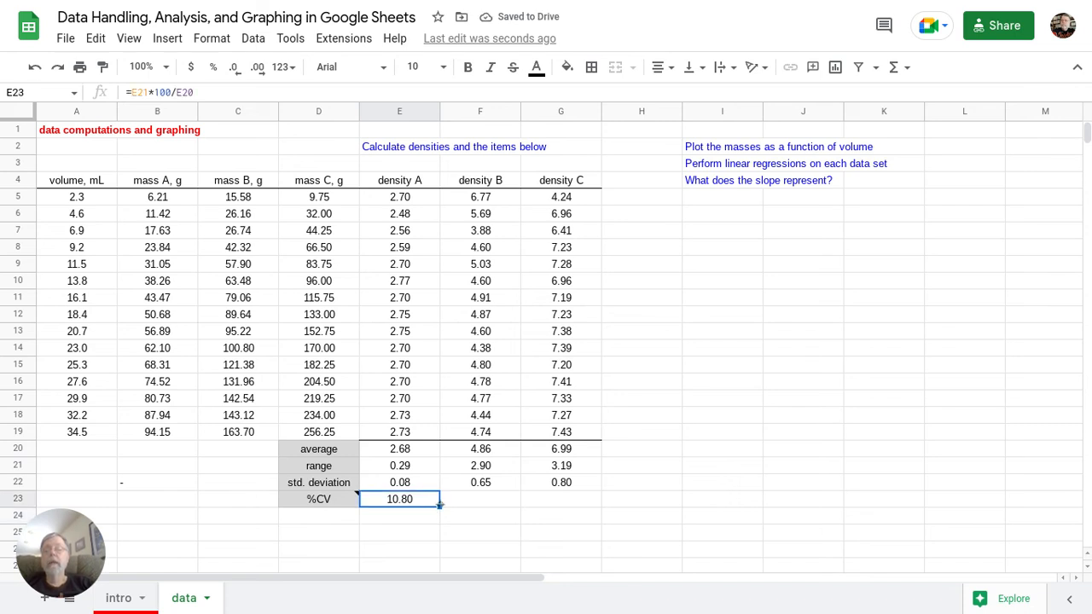
{"action": "left_click_drag", "start_coordinate": [439, 507], "coordinate": [660, 497]}
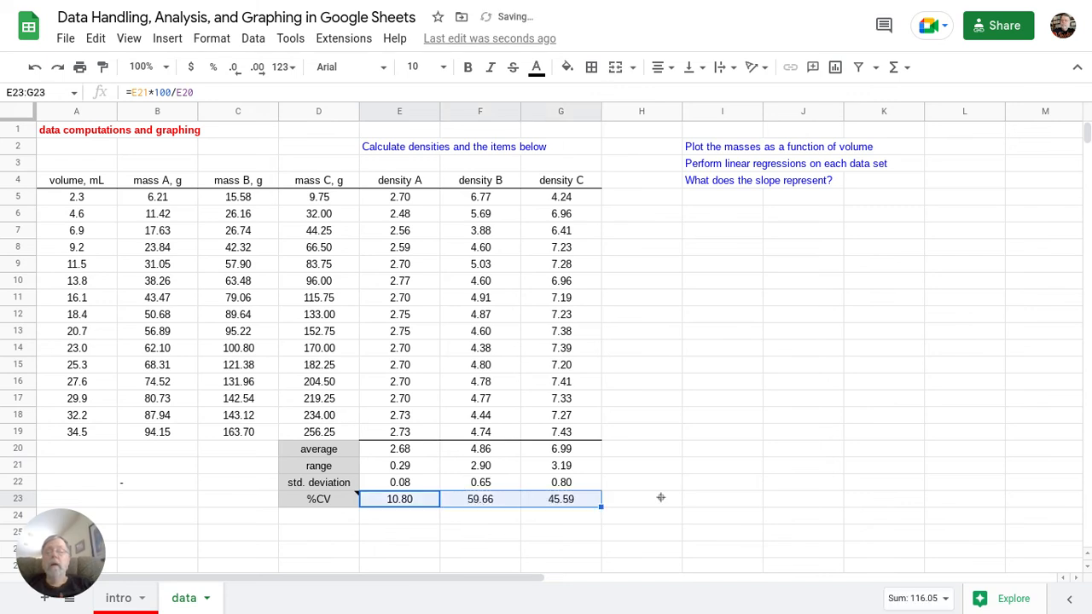
{"action": "left_click", "coordinate": [543, 530]}
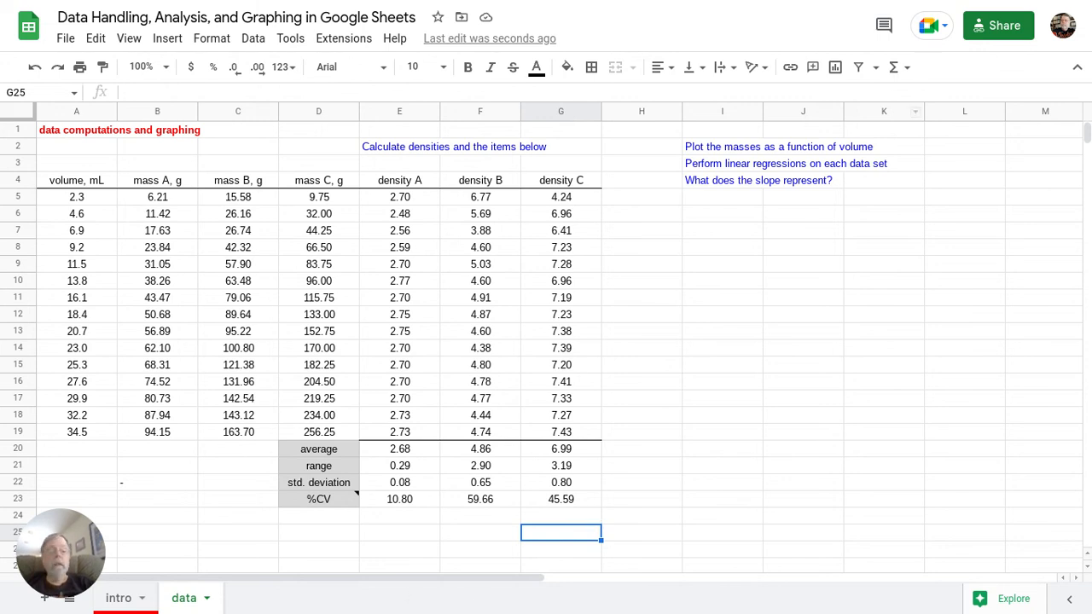
Switch to the Screencast app and look through its additional options
{"action": "mouse_move", "coordinate": [841, 611]}
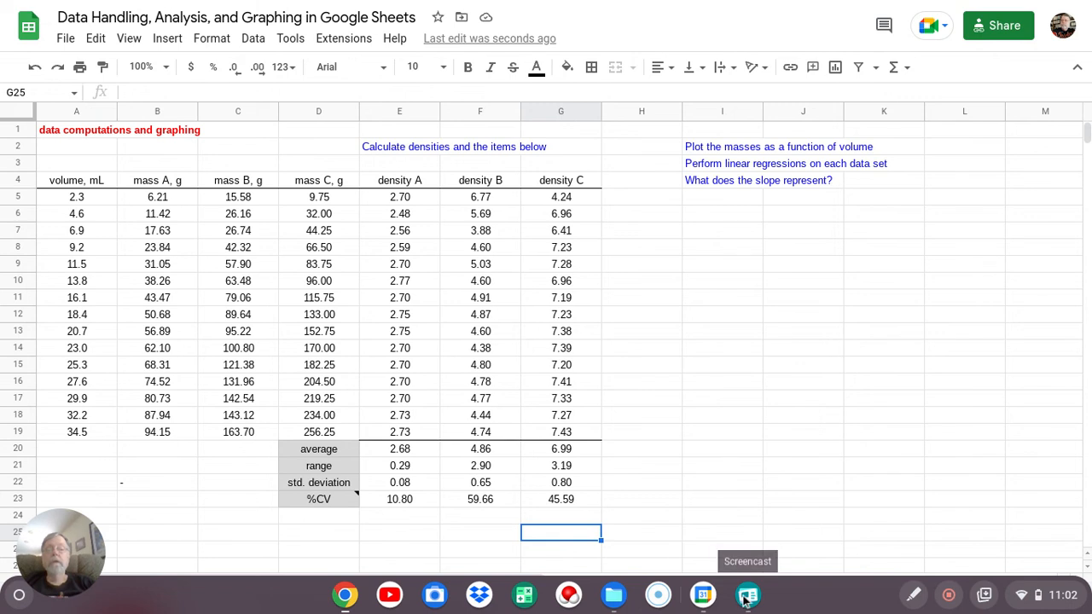
{"action": "left_click", "coordinate": [746, 596]}
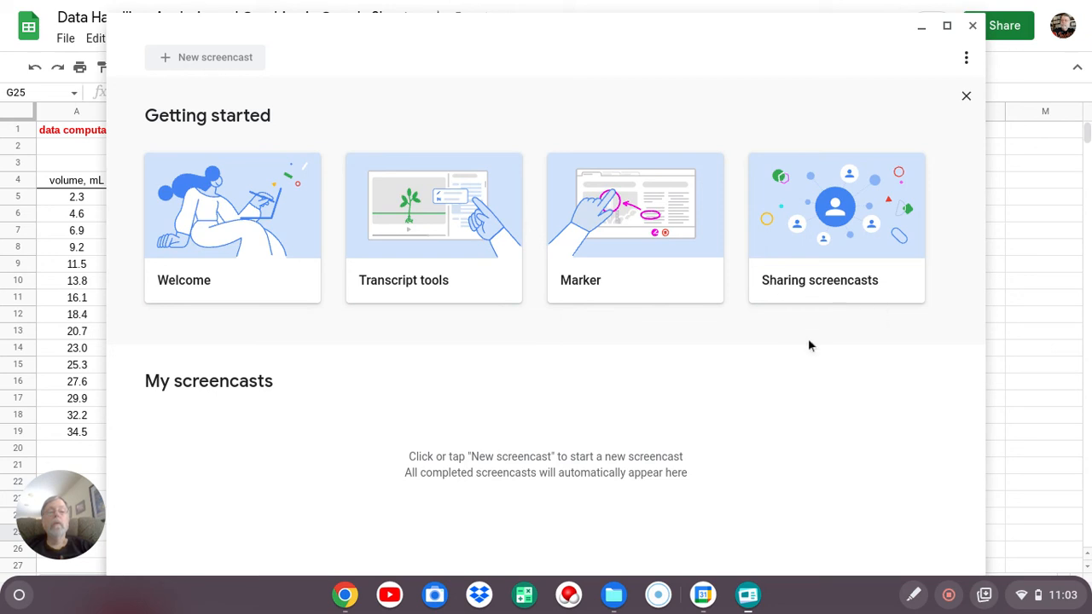
{"action": "left_click", "coordinate": [966, 61]}
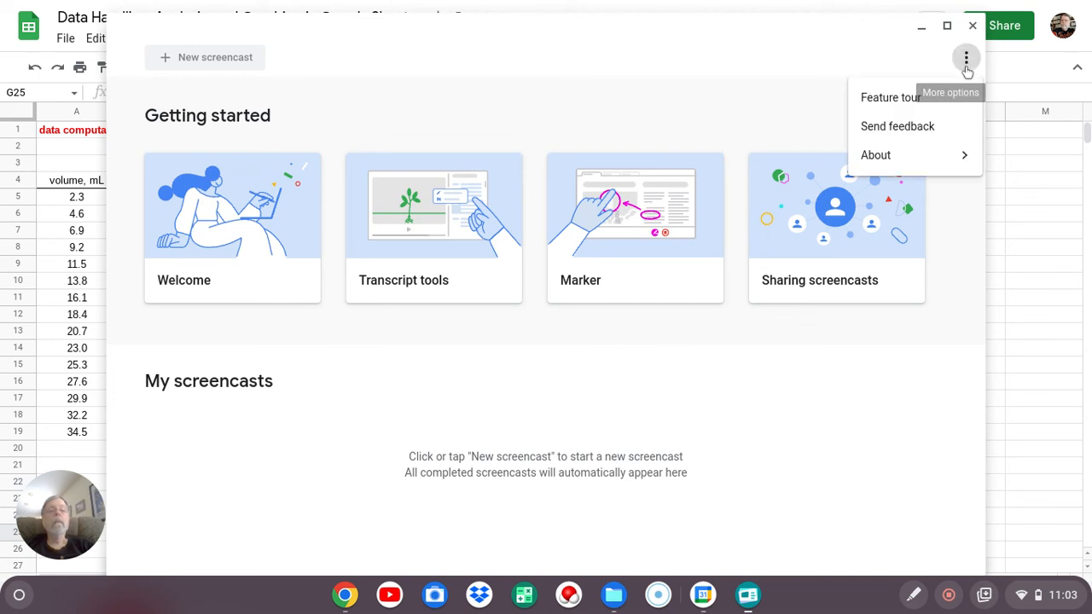
{"action": "left_click", "coordinate": [824, 62]}
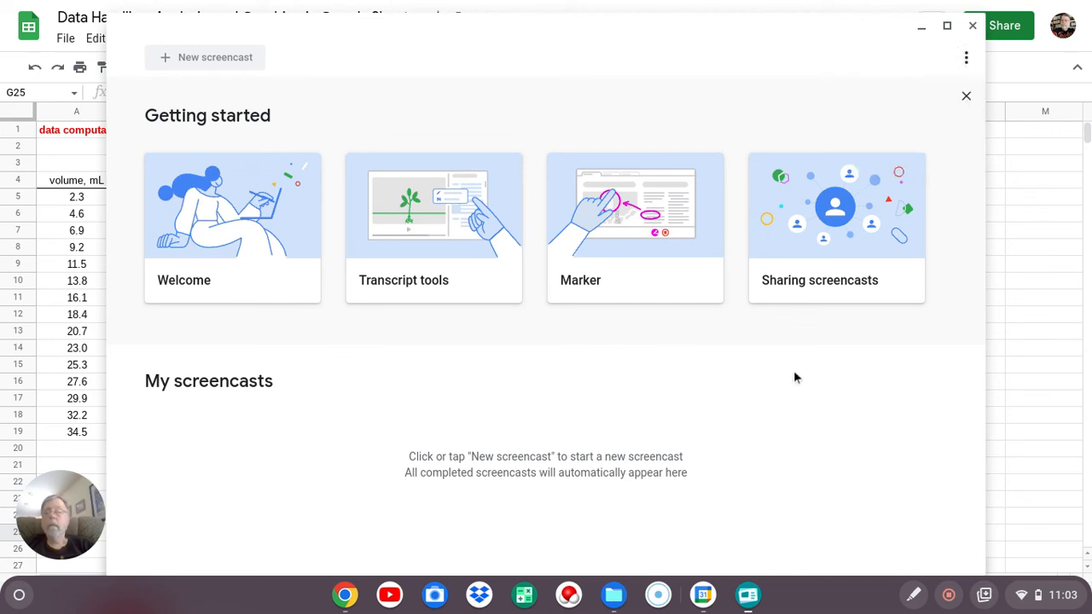